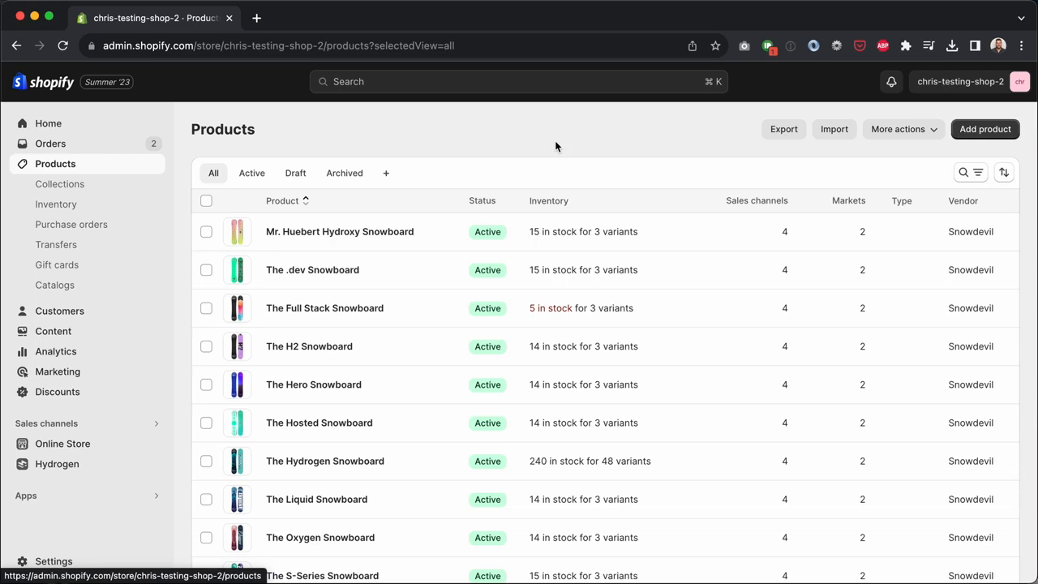
Step: Check The Hero Snowboard's inventory count, then return to the full products list
drag(644, 387, 530, 387)
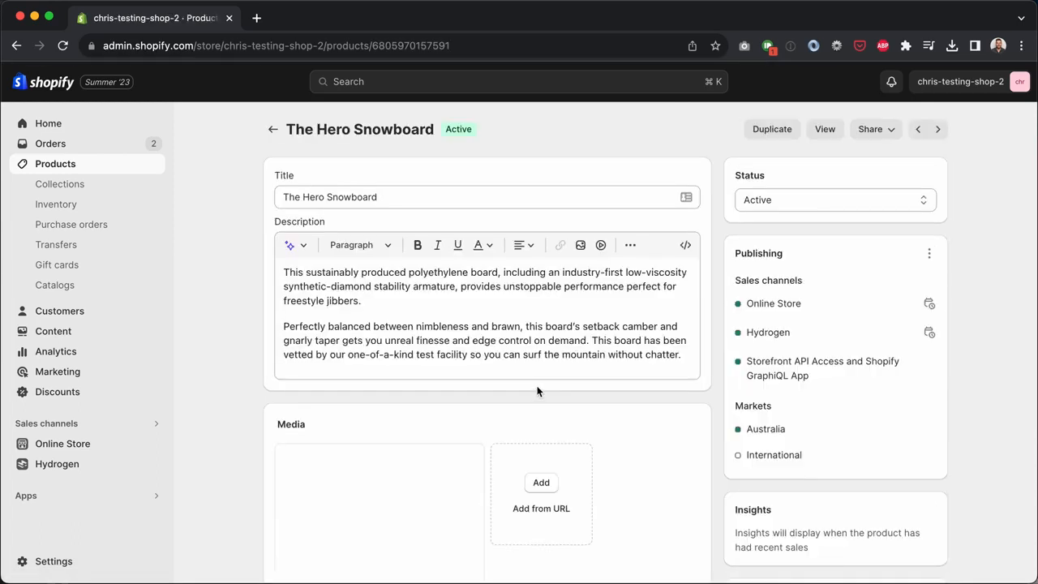
scroll(535, 389, down, 10)
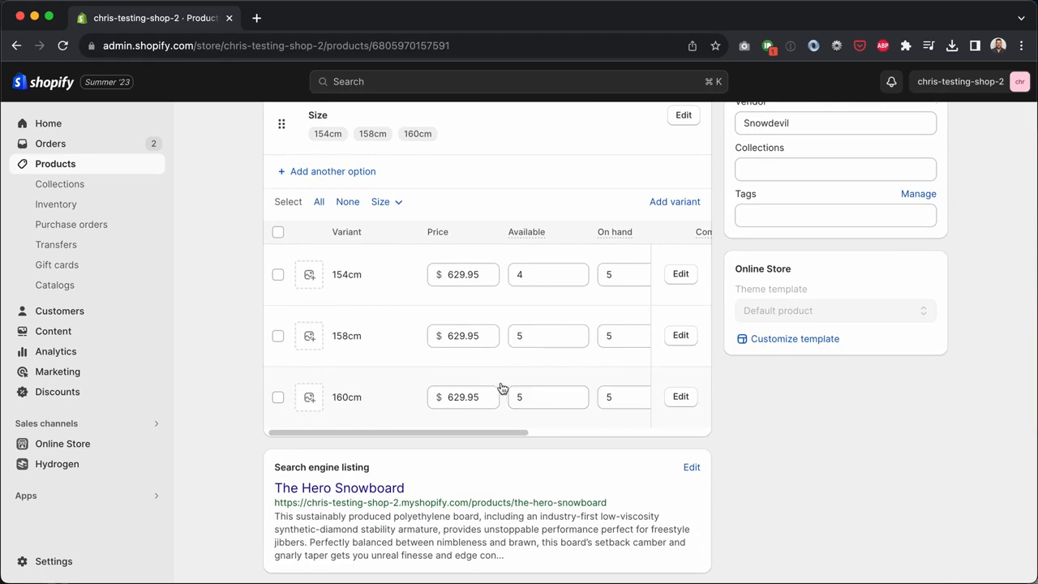
scroll(502, 389, up, 10)
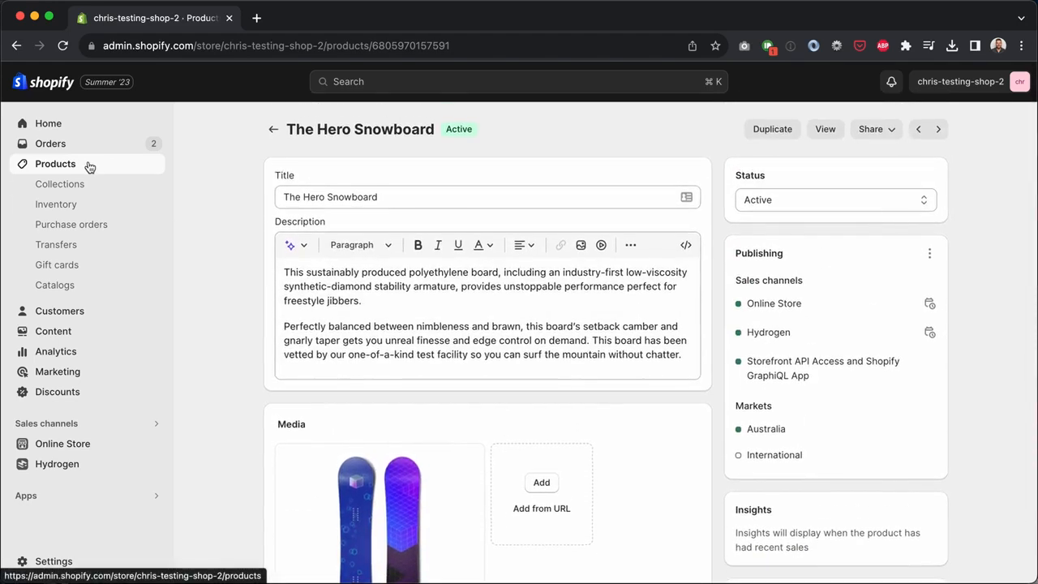
click(89, 167)
scroll(490, 343, down, 3)
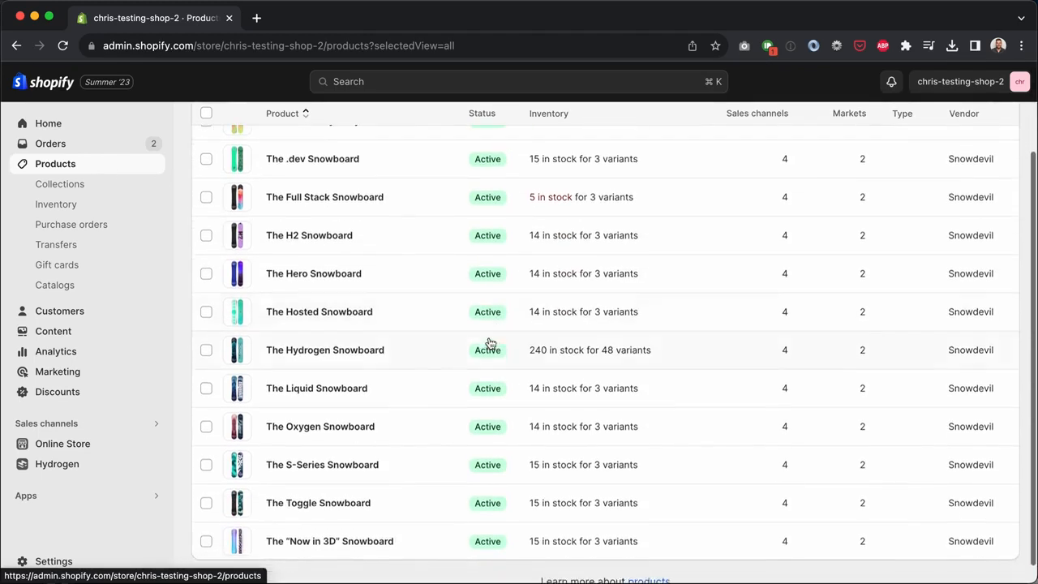
Step: Open The Hydrogen Snowboard and review its Size, Binding mount and Material variants
click(352, 351)
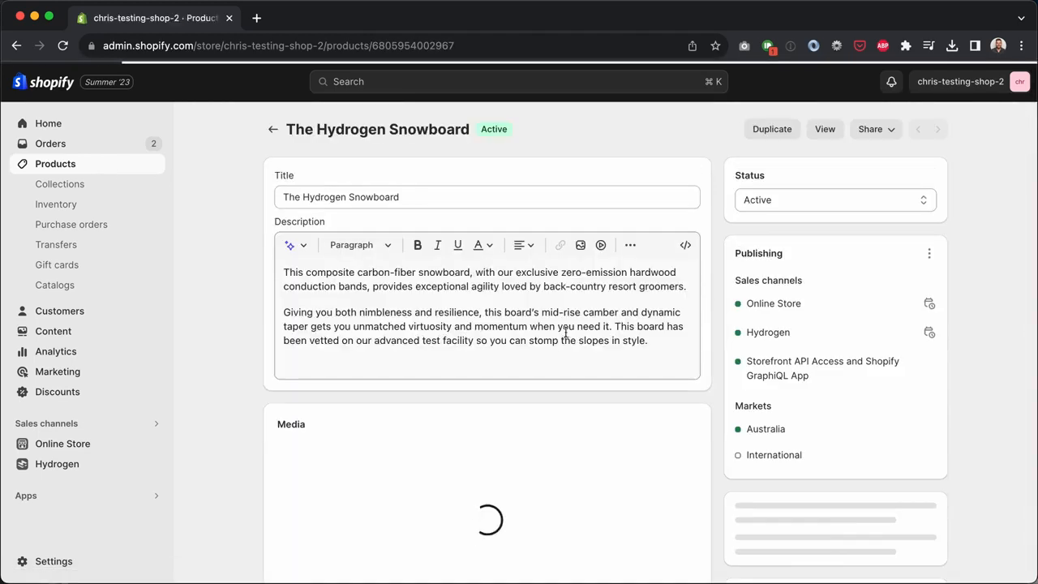
scroll(720, 335, down, 10)
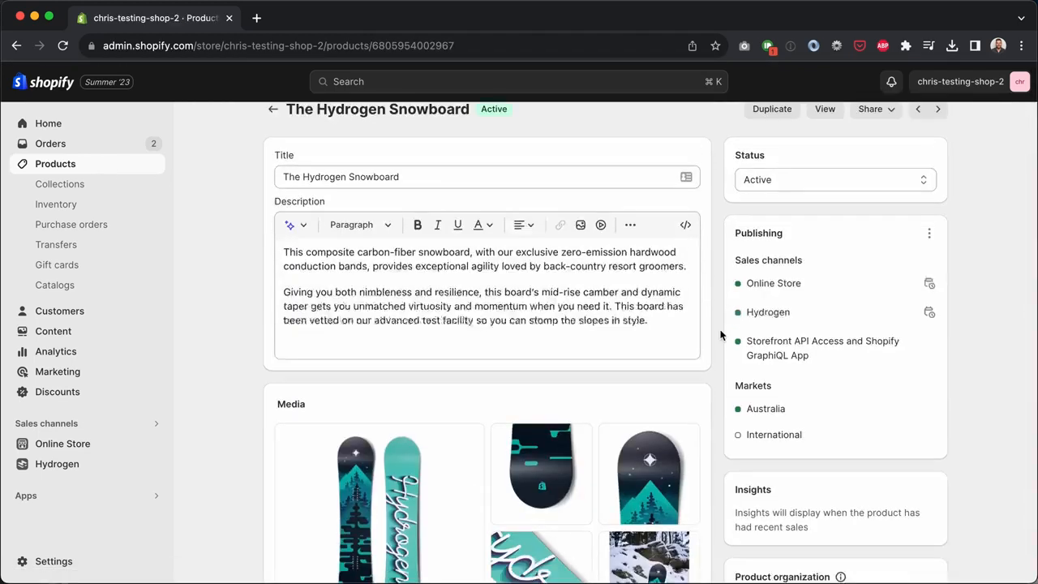
scroll(720, 335, up, 3)
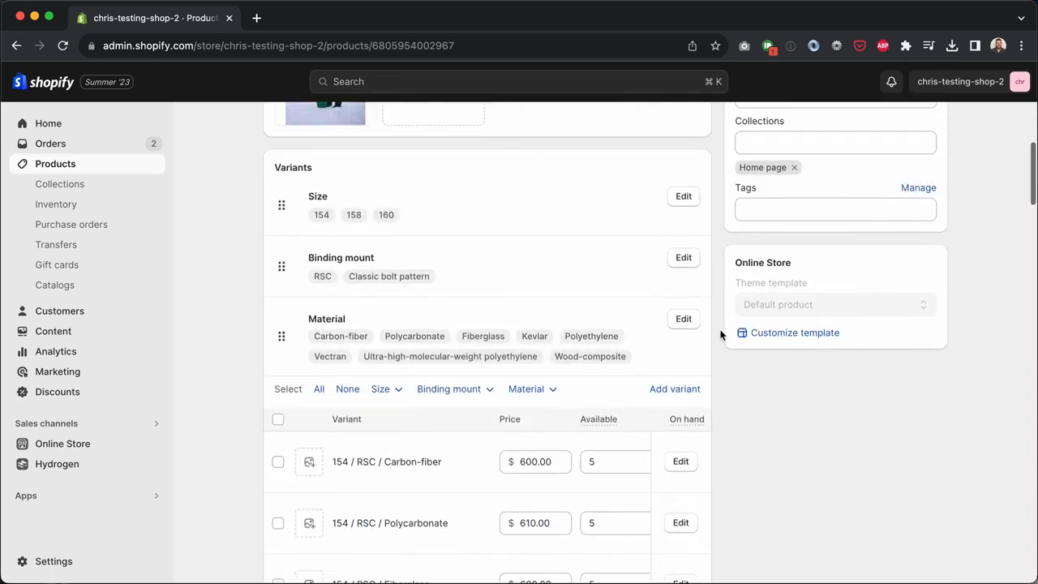
scroll(568, 374, down, 2)
scroll(722, 388, down, 5)
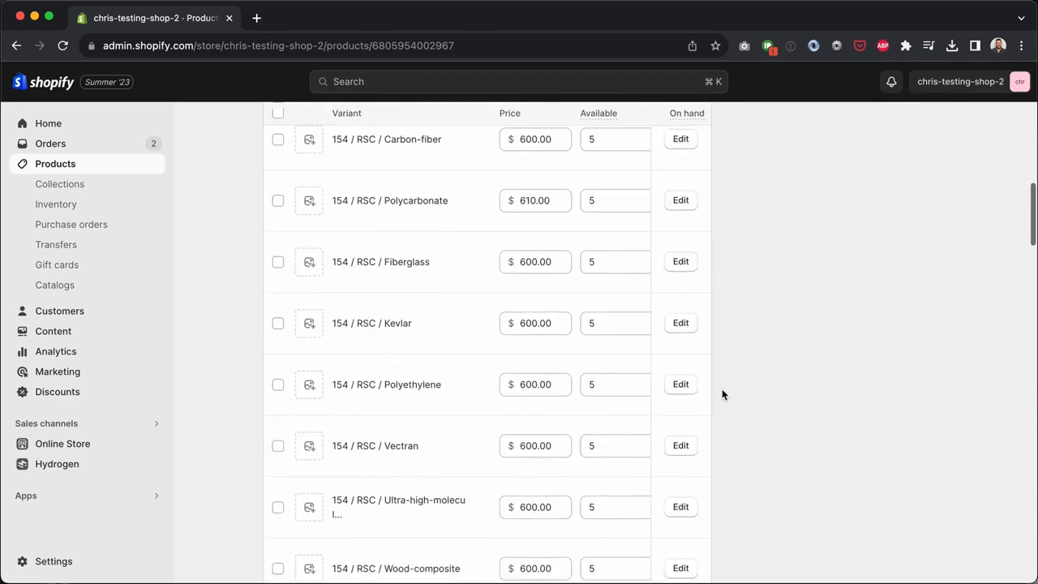
scroll(722, 395, down, 5)
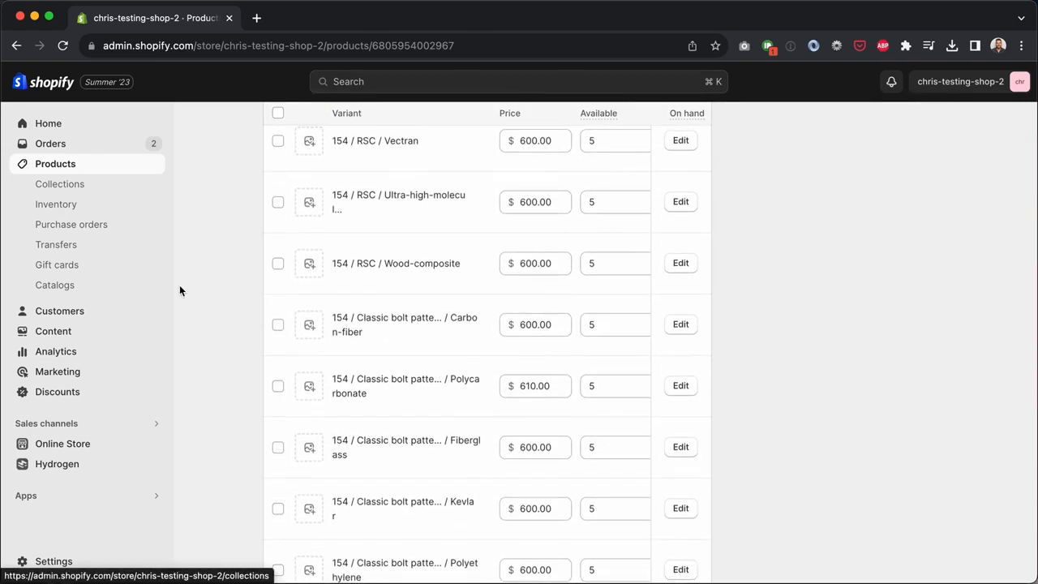
scroll(180, 288, down, 6)
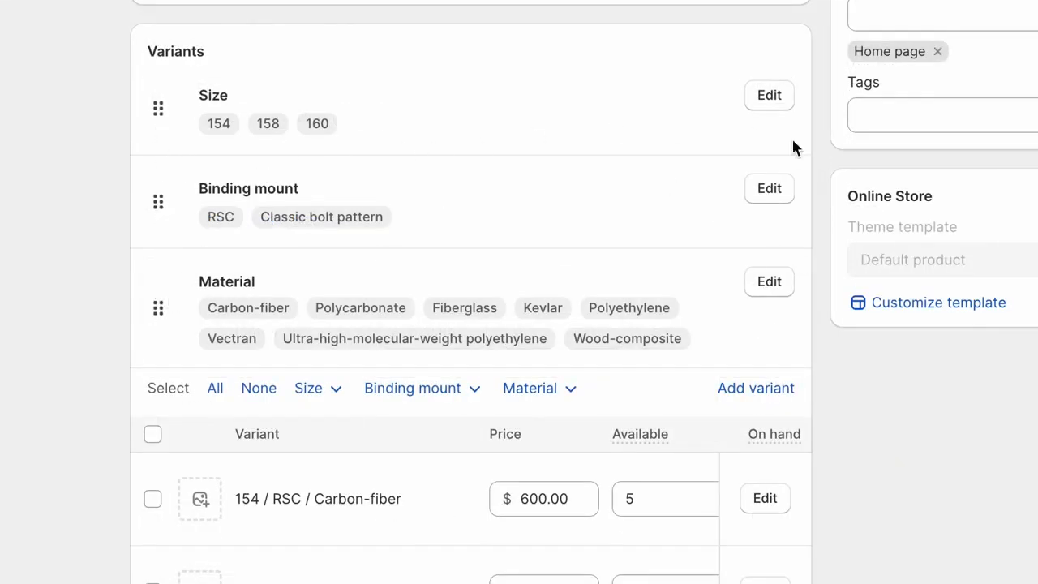
scroll(829, 197, down, 1)
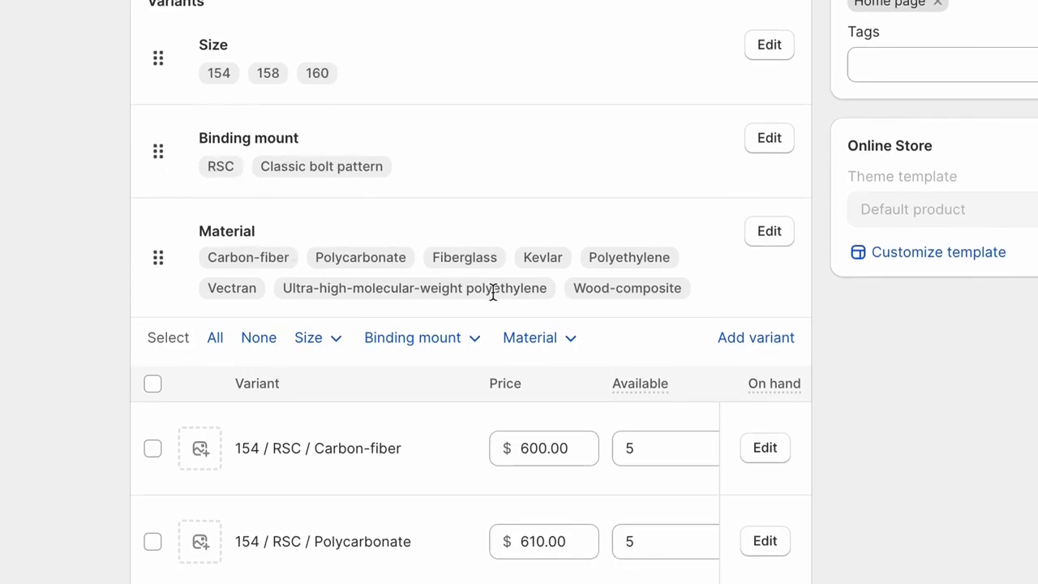
scroll(55, 340, down, 5)
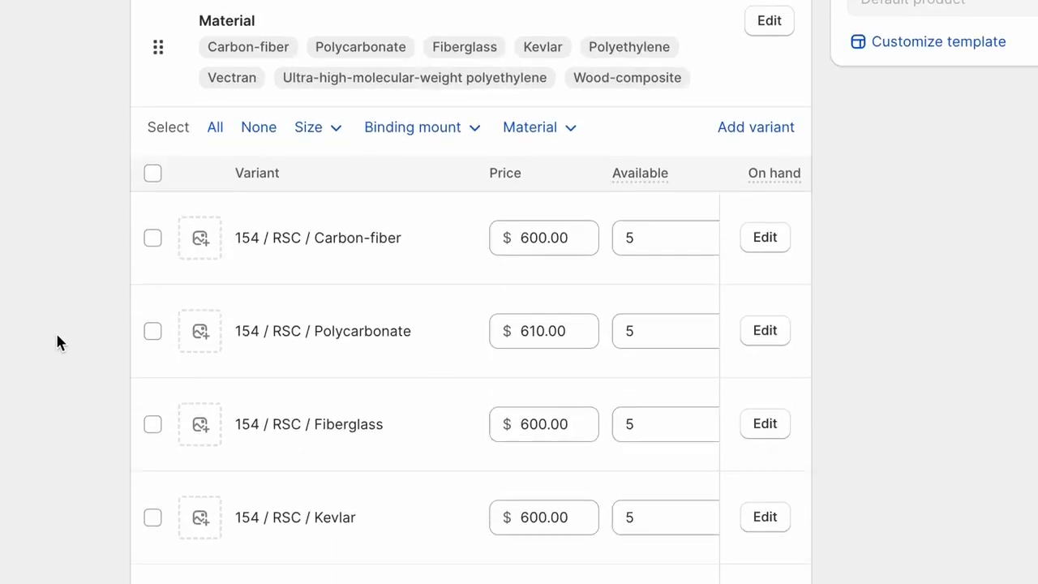
click(154, 120)
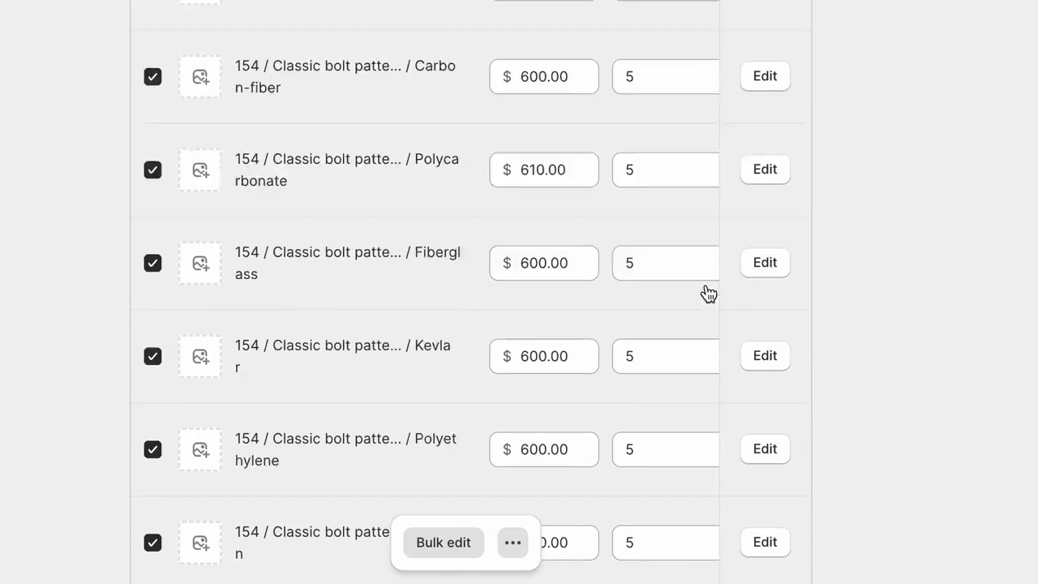
scroll(708, 293, down, 20)
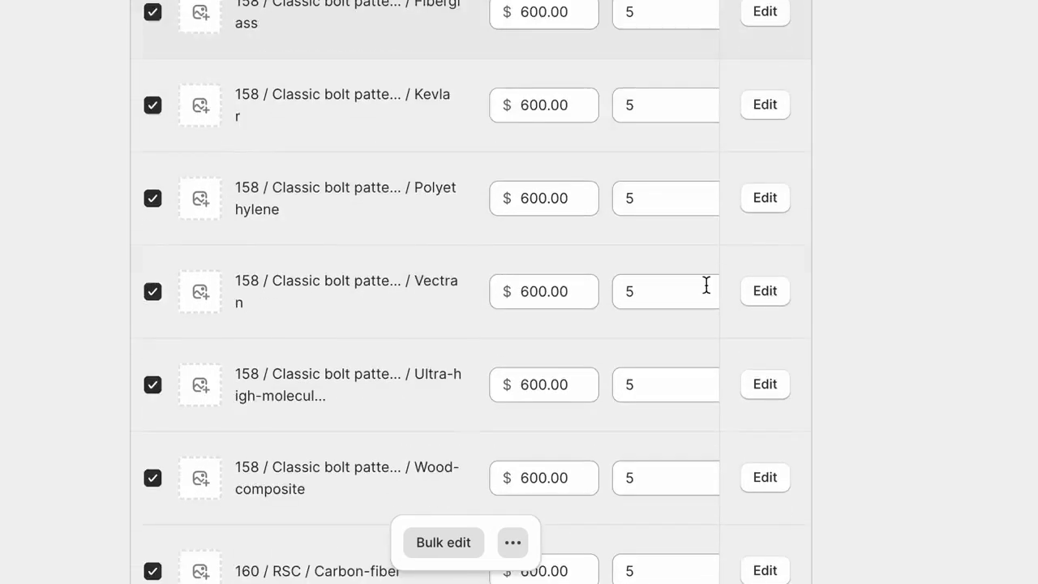
scroll(708, 293, up, 20)
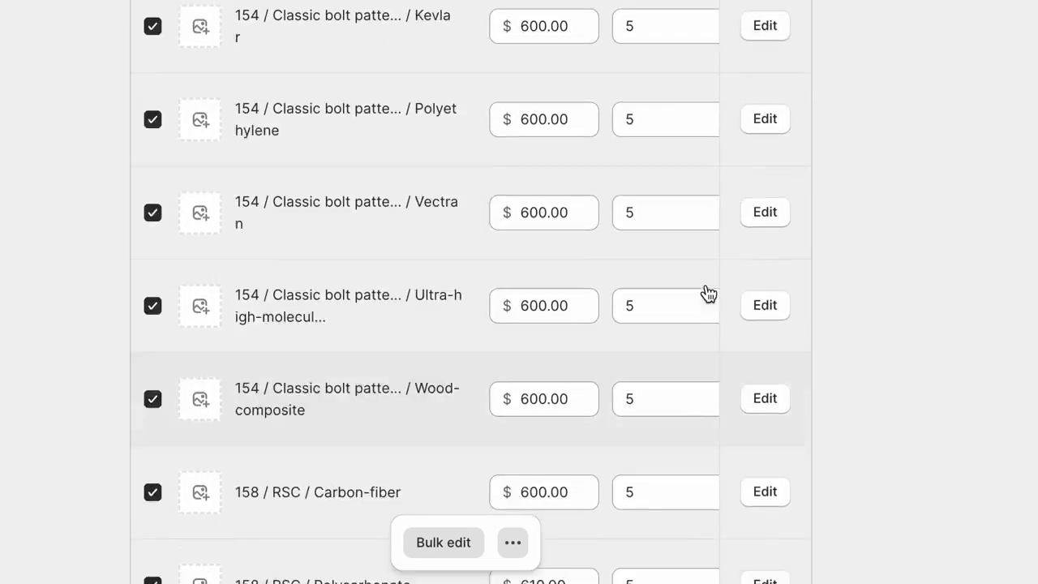
scroll(706, 292, up, 10)
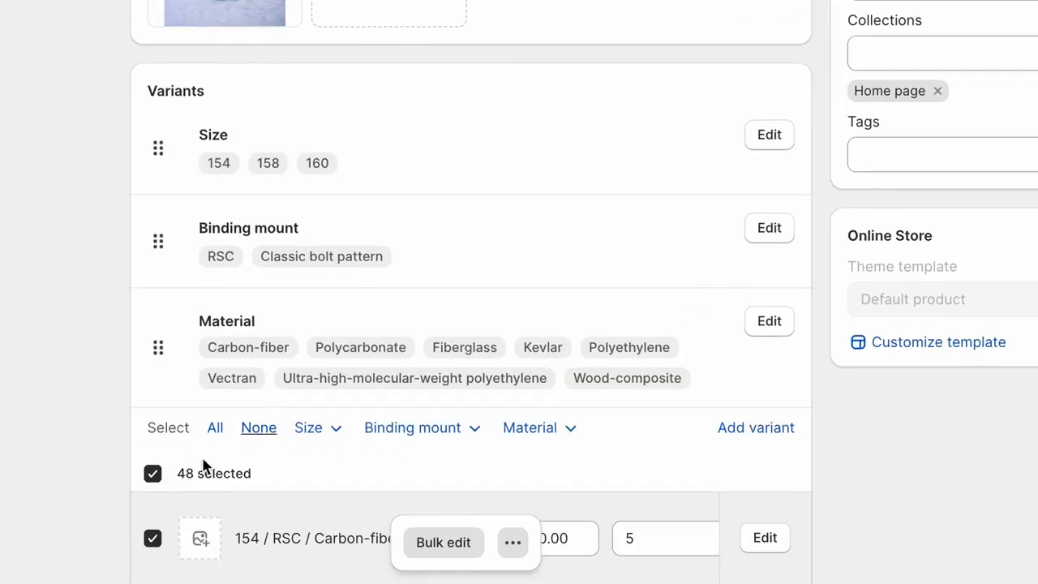
click(153, 475)
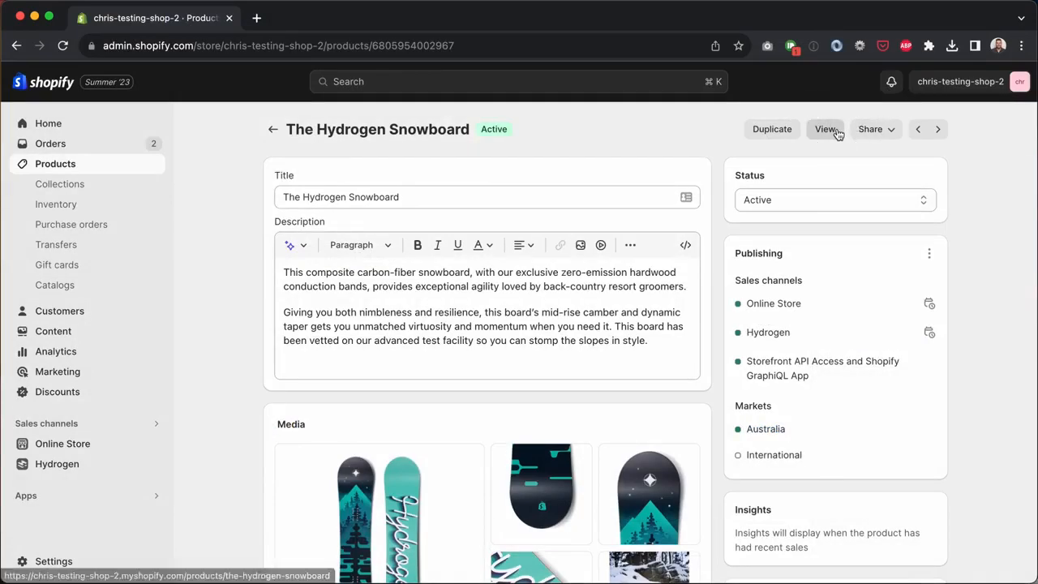
Step: On the storefront, add the 158 / Classic bolt pattern / Kevlar Hydrogen Snowboard to the cart
click(825, 129)
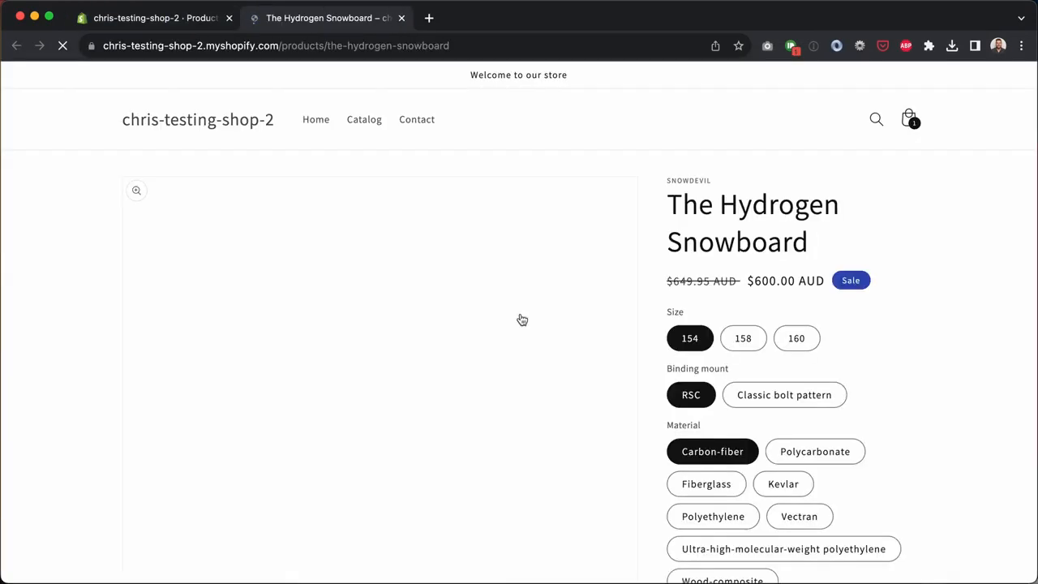
scroll(909, 305, down, 2)
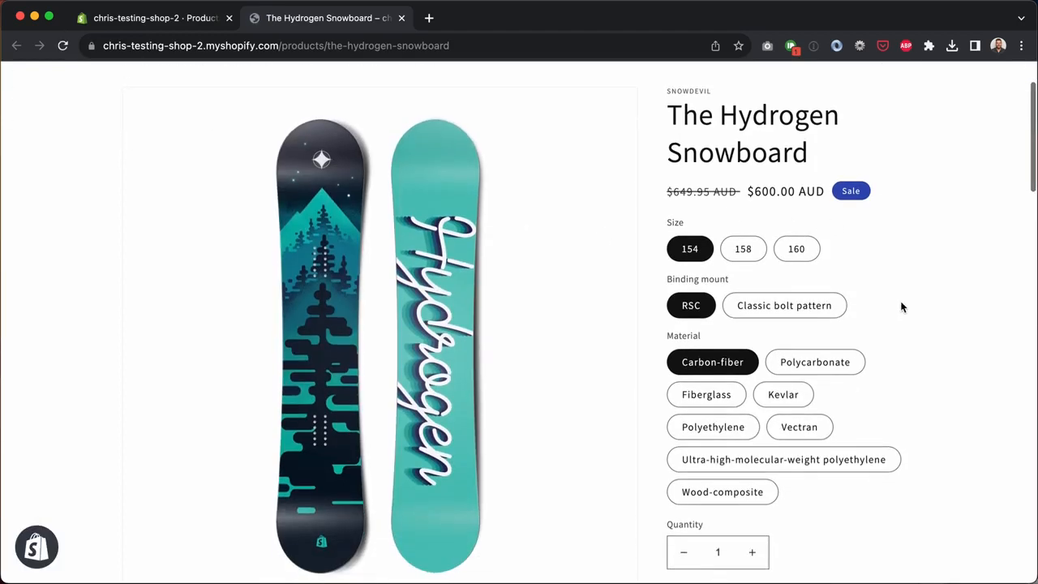
click(760, 255)
click(773, 308)
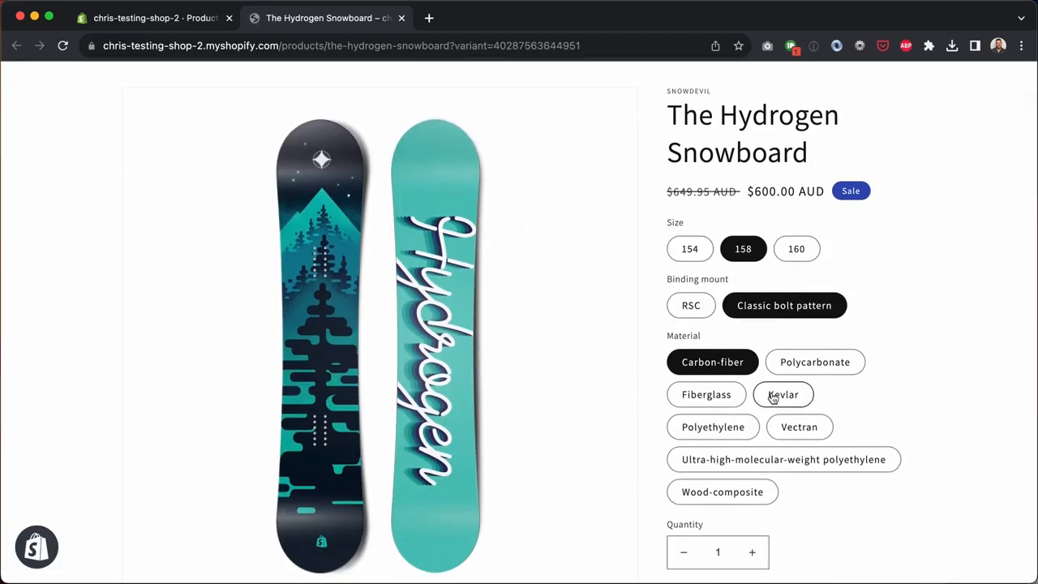
click(773, 396)
scroll(773, 395, down, 10)
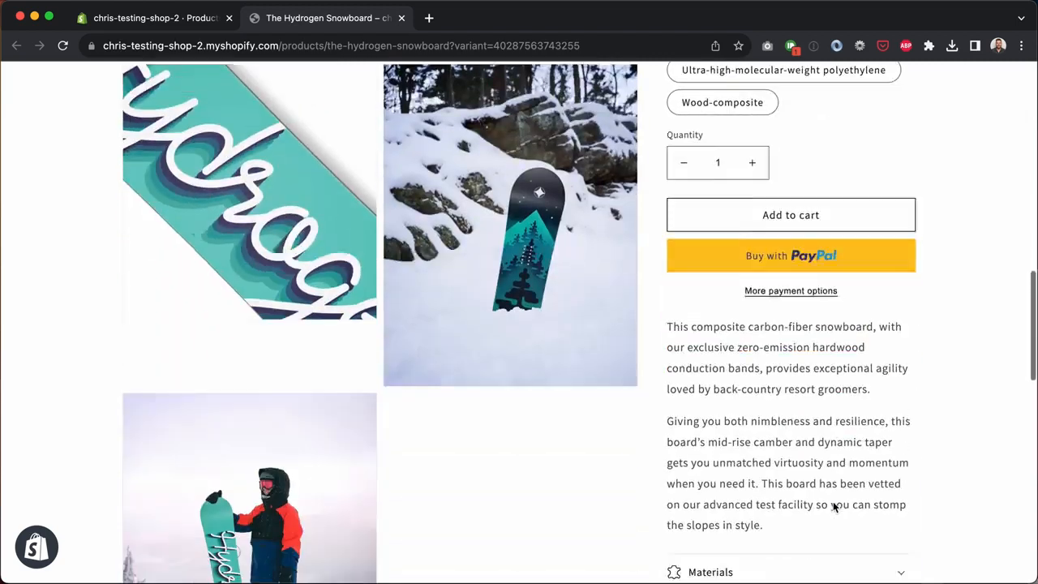
scroll(811, 503, up, 1)
click(803, 237)
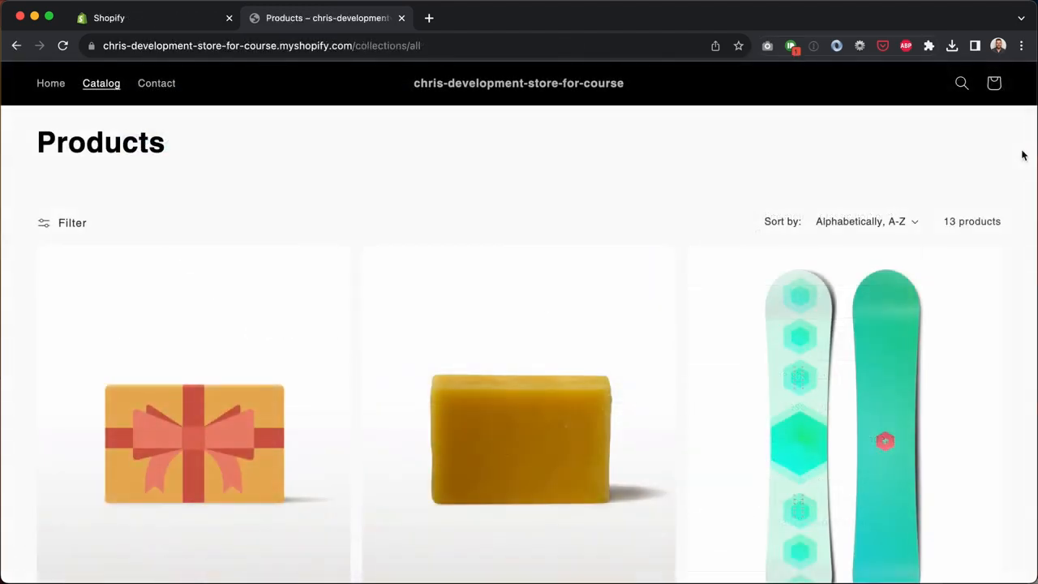
Step: Add The Complete Snowboard in the Electric colour to the cart
scroll(1023, 155, down, 10)
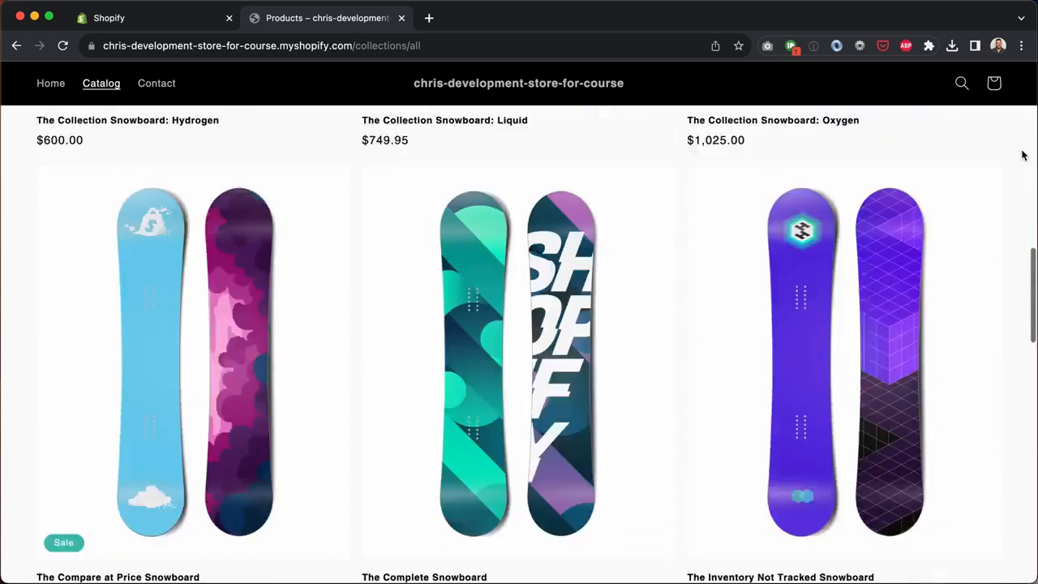
scroll(1023, 155, down, 3)
click(490, 236)
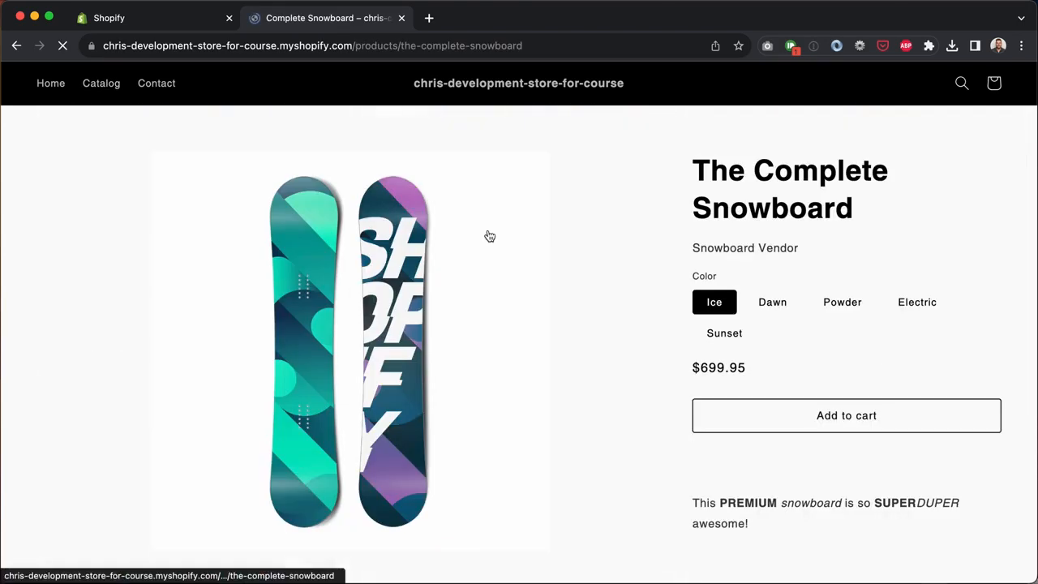
click(771, 300)
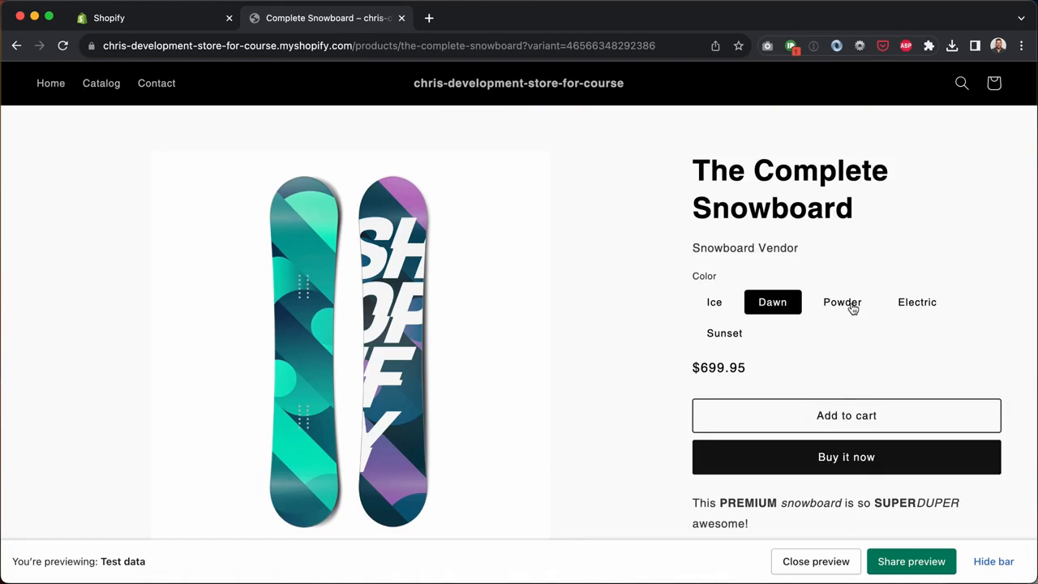
click(851, 307)
click(921, 302)
click(903, 433)
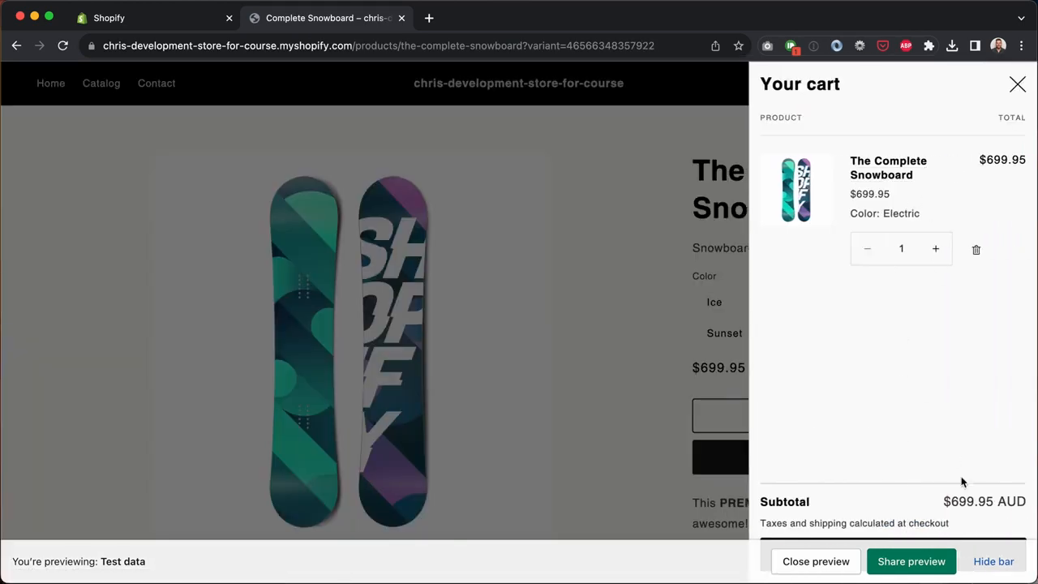
Step: Check out with the test card's expiry and security code, then view the admin Orders list
click(986, 562)
click(936, 559)
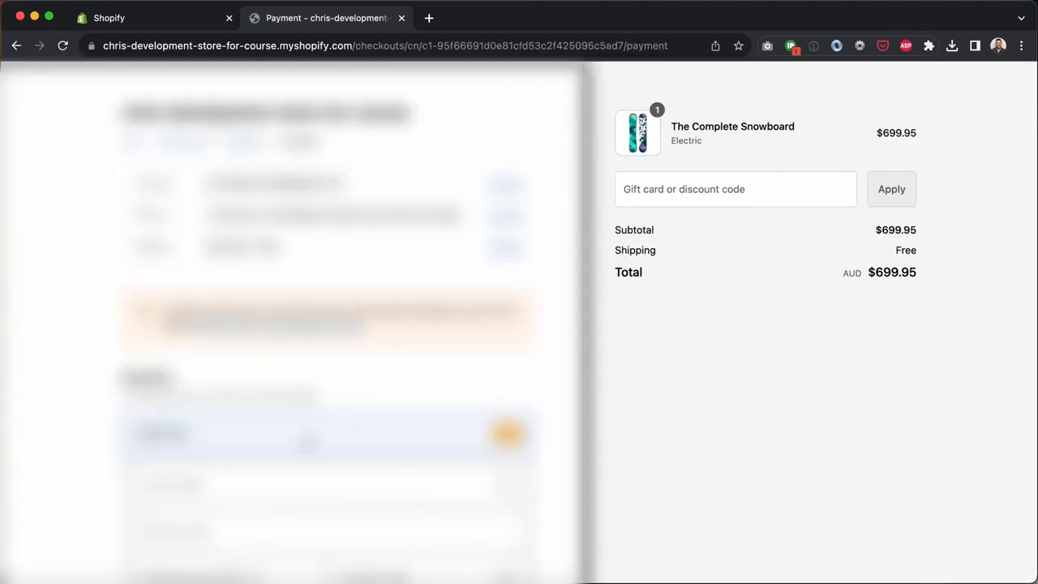
scroll(519, 325, down, 3)
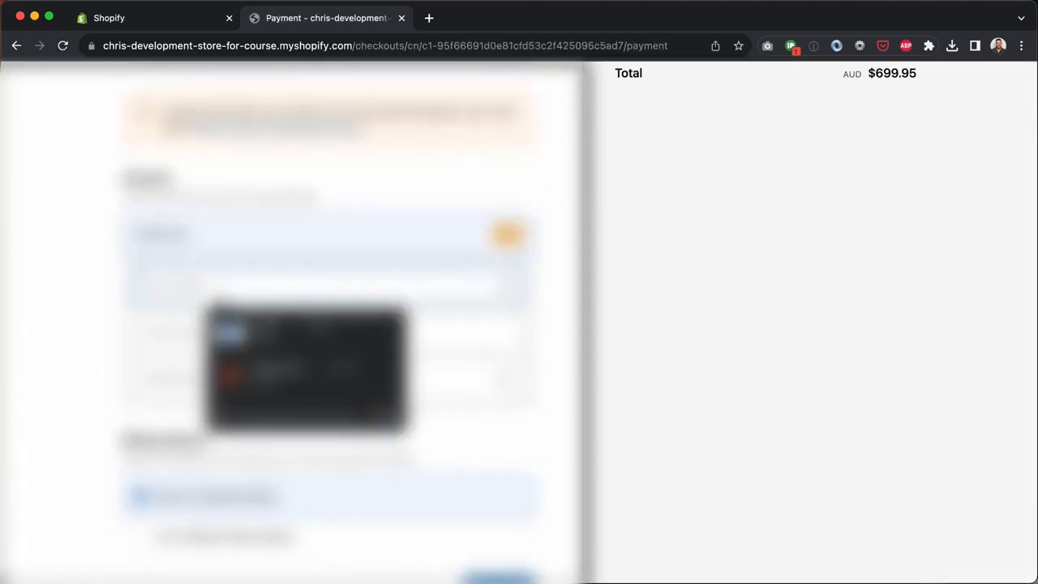
text(1)
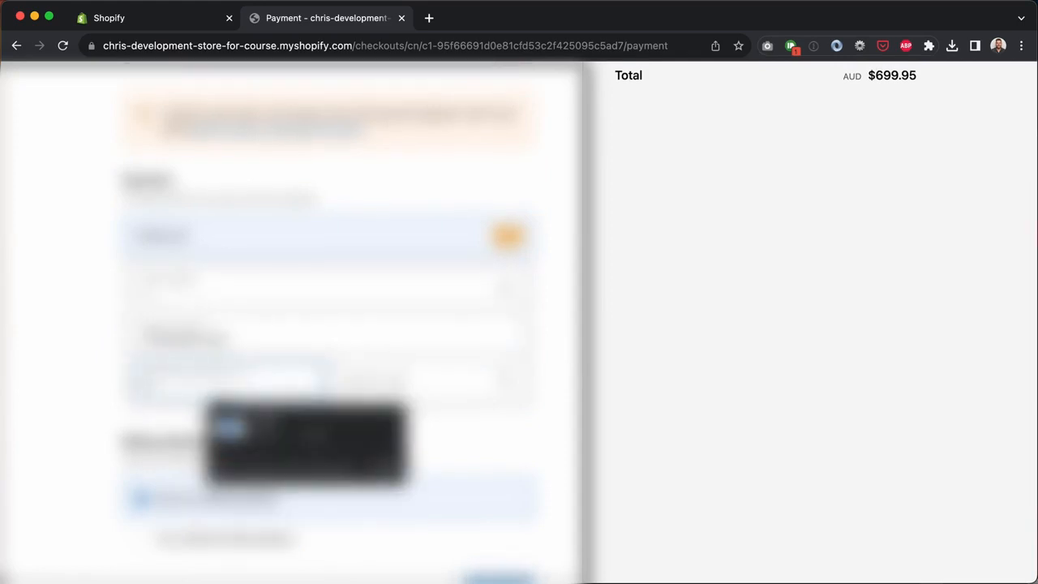
text(225)
key(Tab)
text(111)
scroll(718, 419, down, 2)
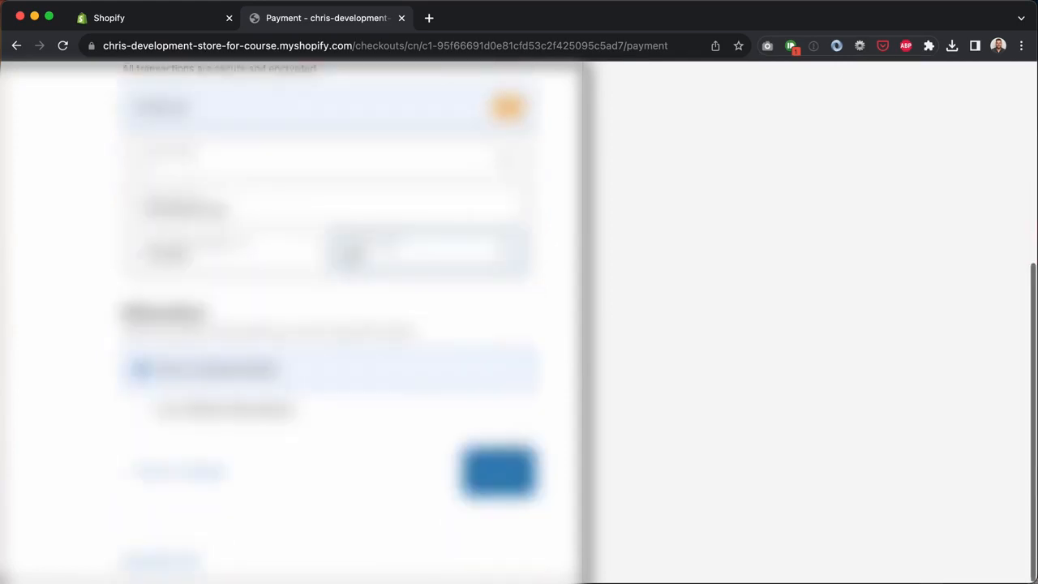
click(718, 418)
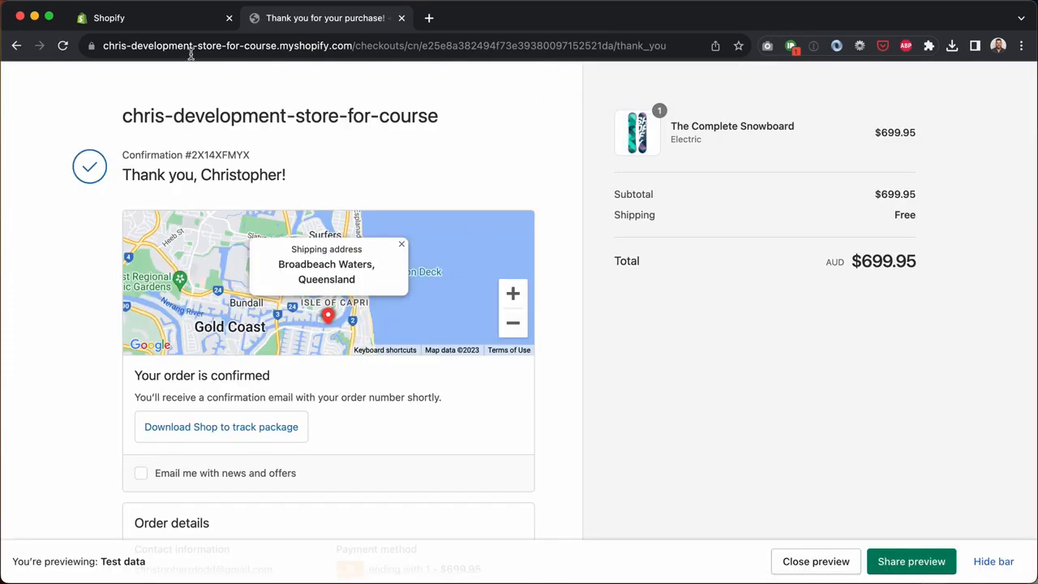
click(142, 20)
click(73, 150)
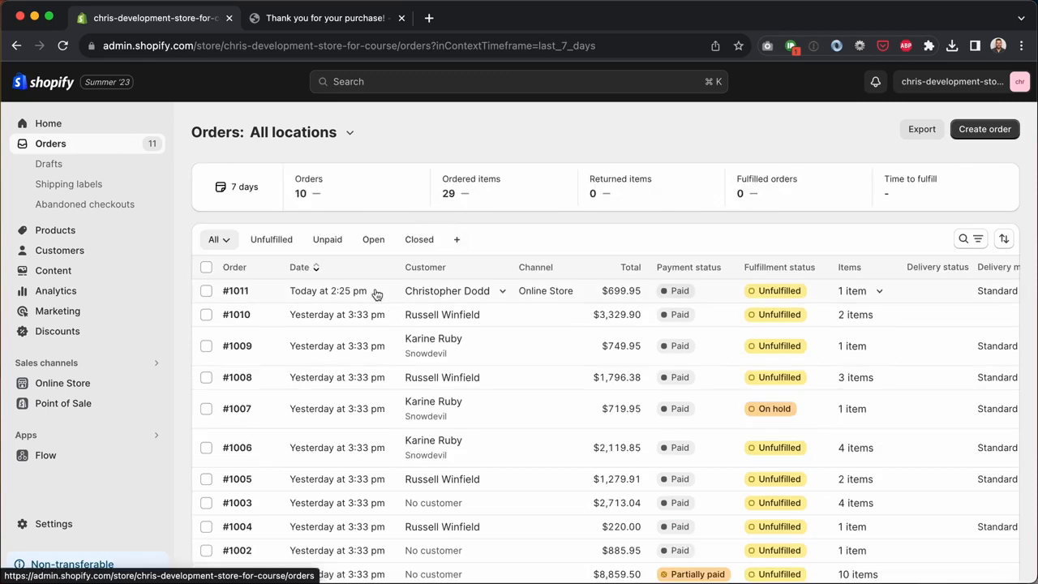
Step: Review order #1011's Electric snowboard and fulfilment, then open the ordering customer's profile
click(366, 292)
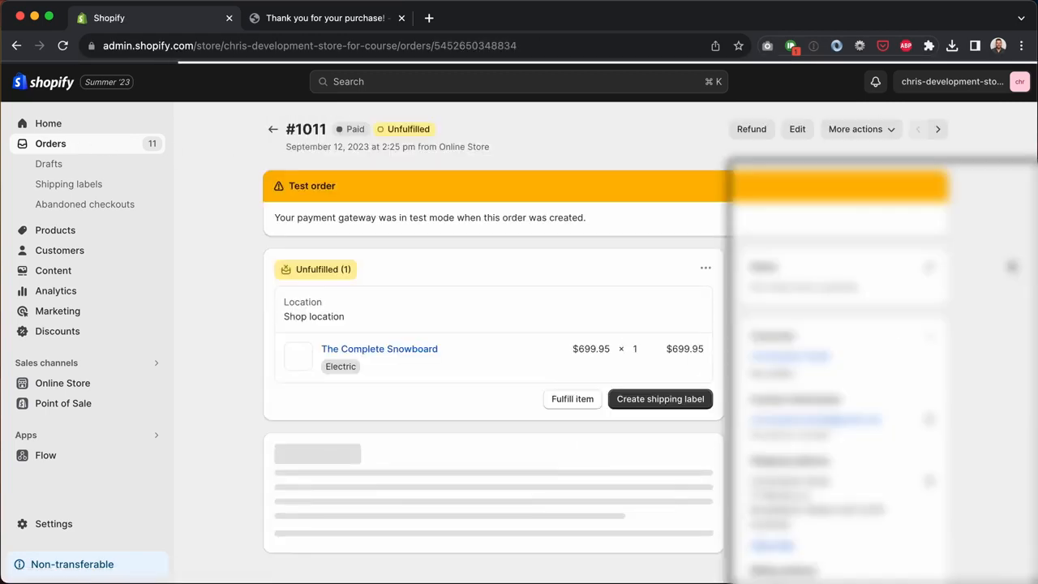
scroll(520, 341, down, 2)
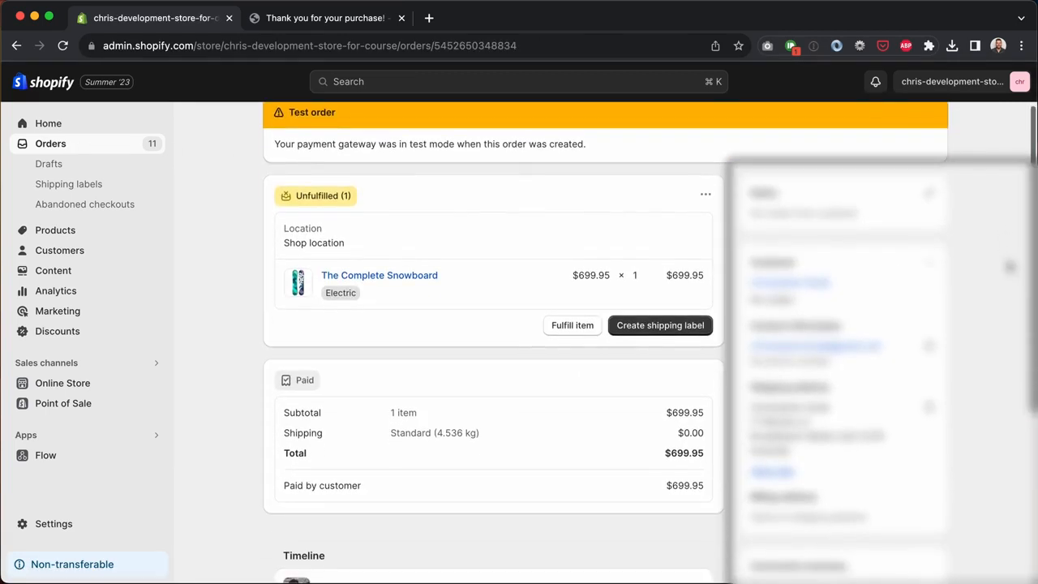
drag(351, 293, 325, 300)
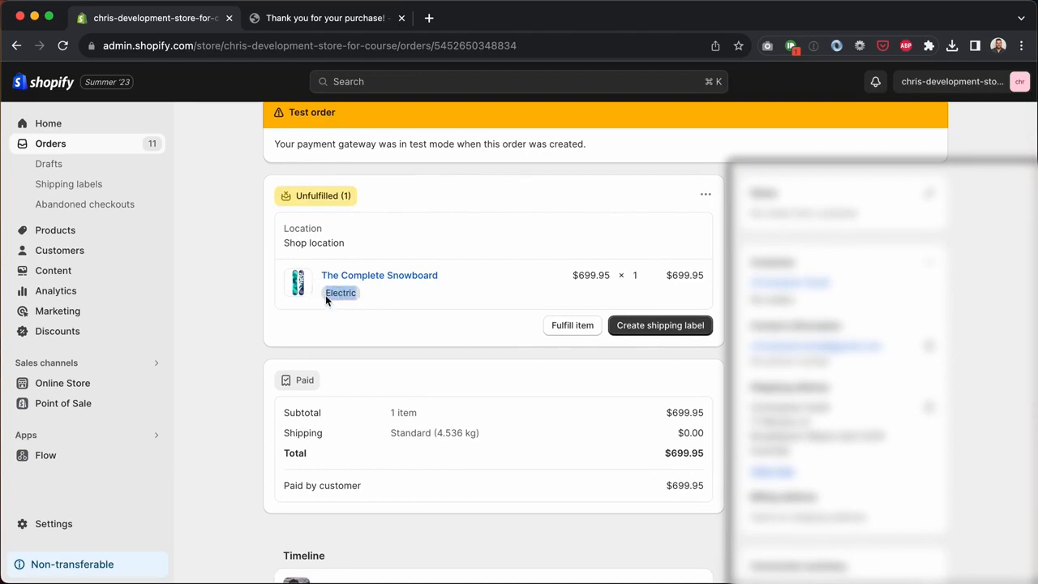
click(571, 326)
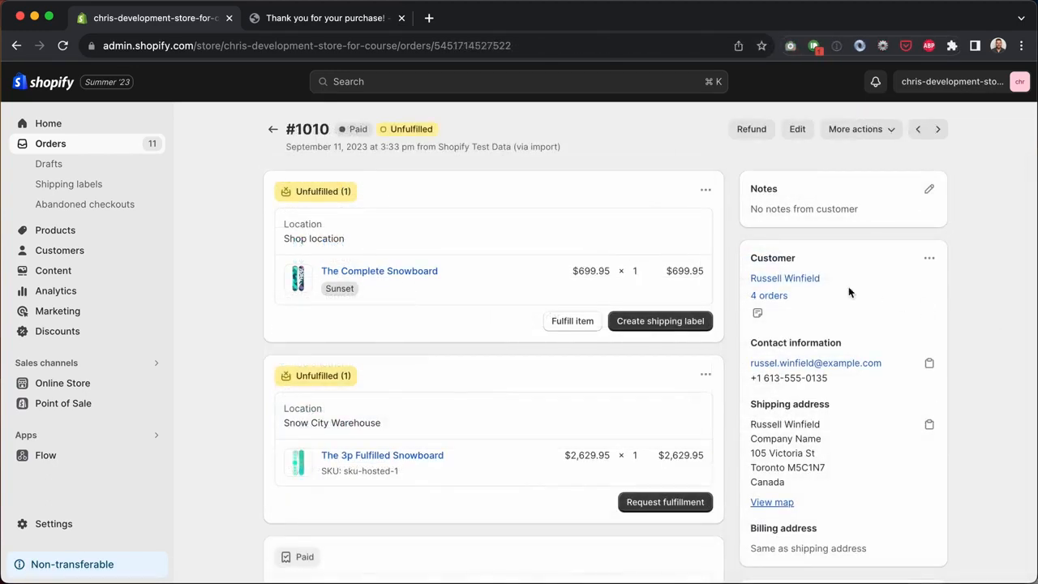
drag(834, 280, 750, 278)
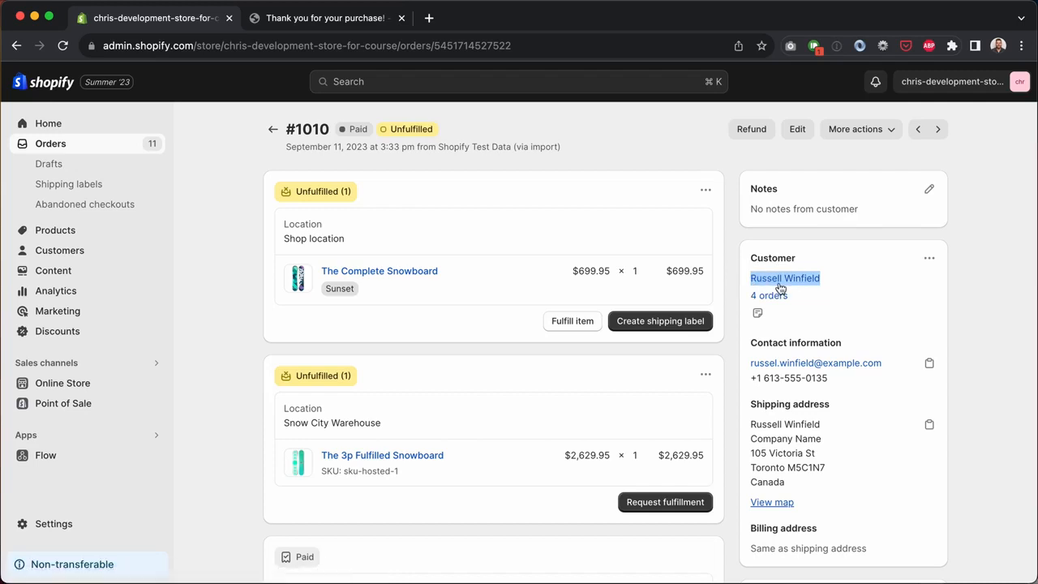
click(780, 286)
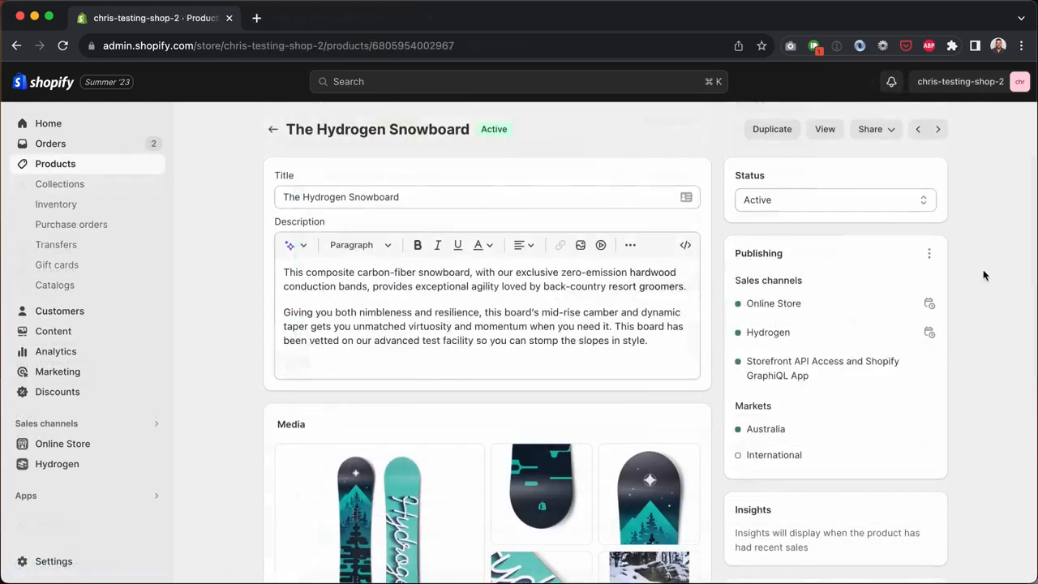
Step: Inspect the 154 / RSC / Polycarbonate variant's SKU field and 610.00 price
scroll(983, 271, down, 10)
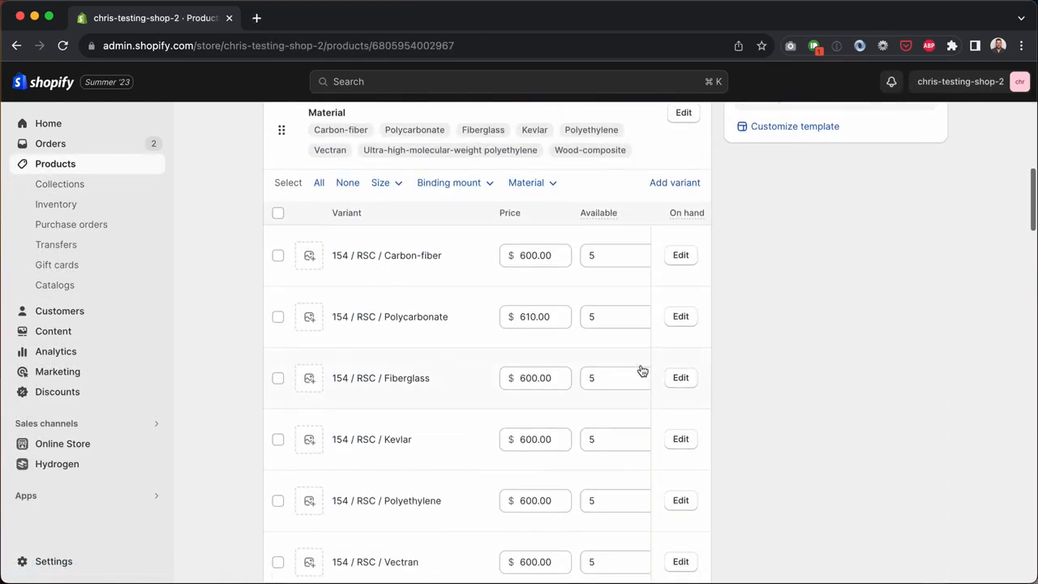
click(684, 322)
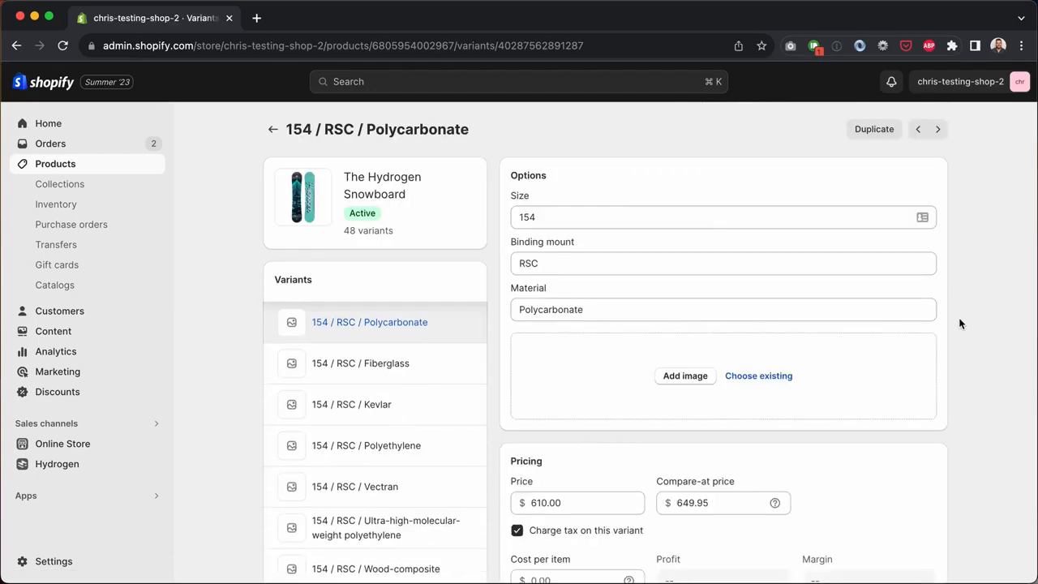
scroll(959, 323, down, 5)
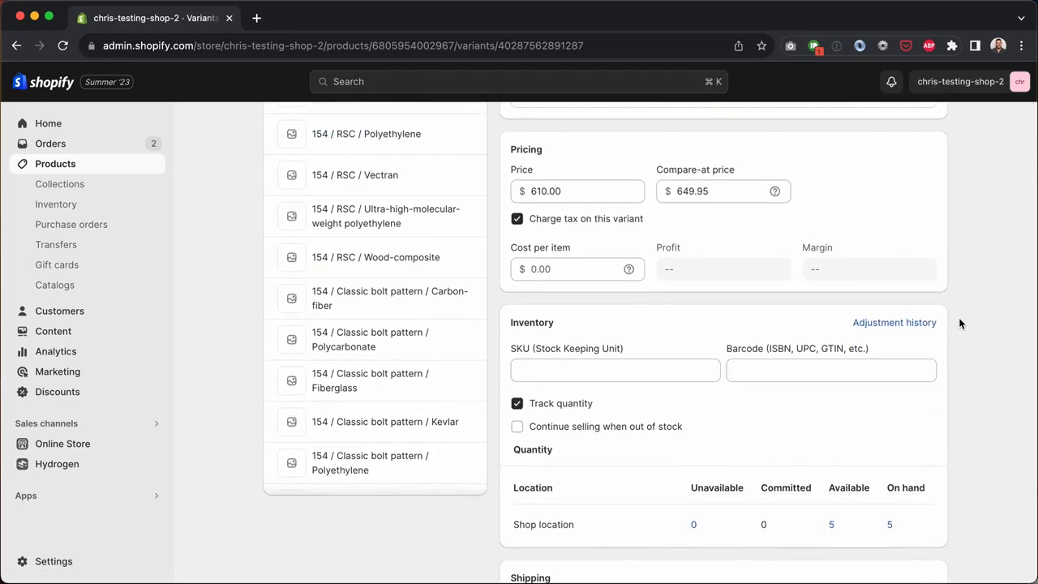
click(573, 377)
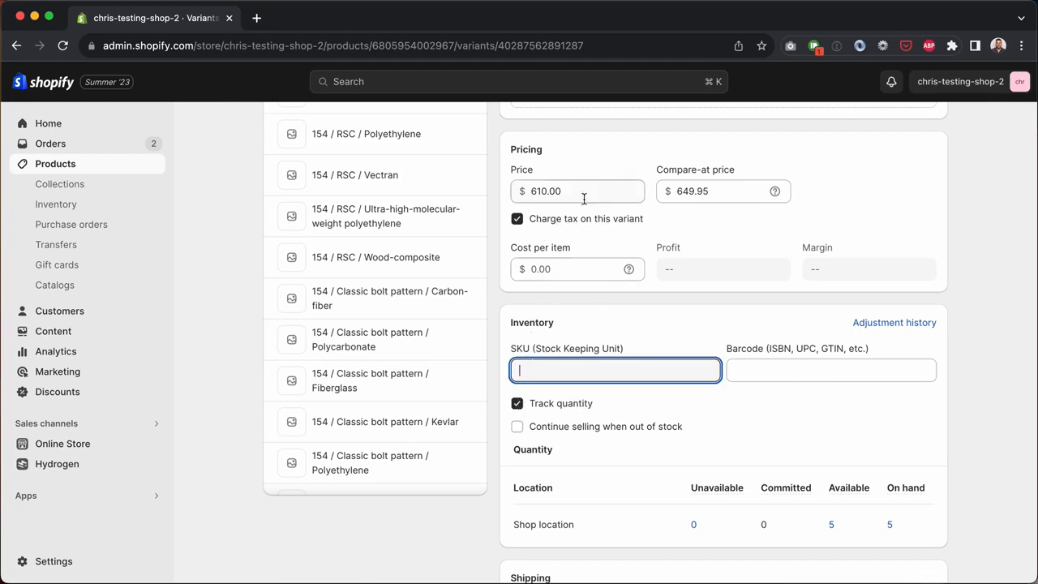
drag(596, 191, 513, 191)
Step: Review the 154 / RSC / Vectran and 154 / Classic bolt pattern / Vectran variants, then return to the product
click(426, 189)
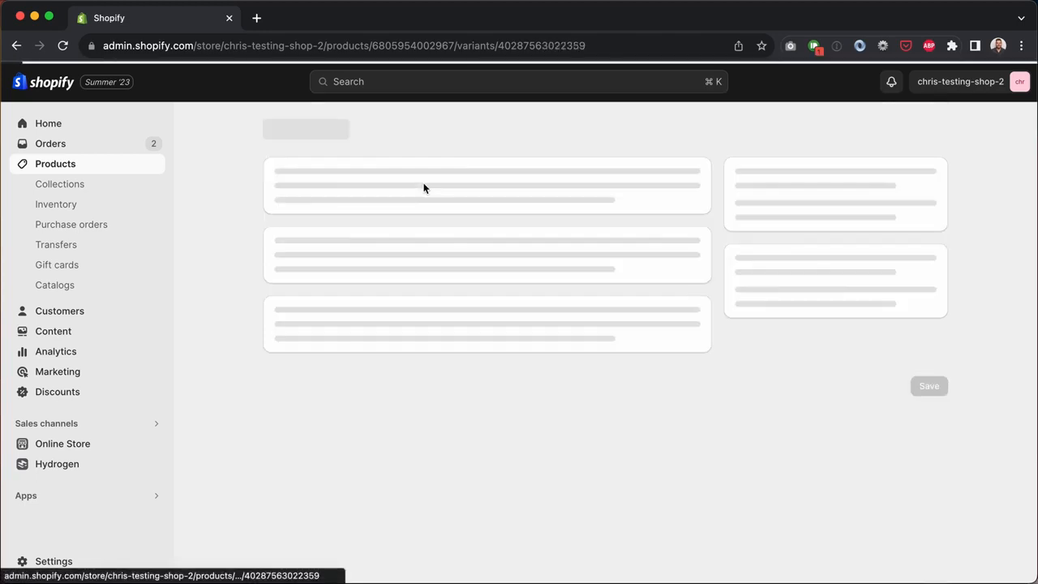
scroll(620, 271, down, 2)
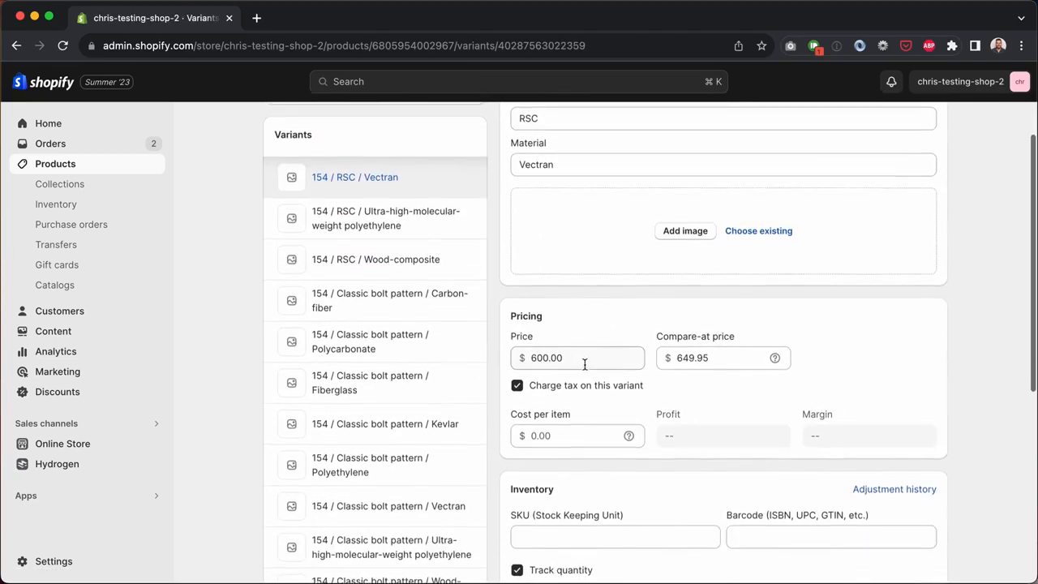
drag(584, 357, 512, 357)
scroll(593, 361, down, 4)
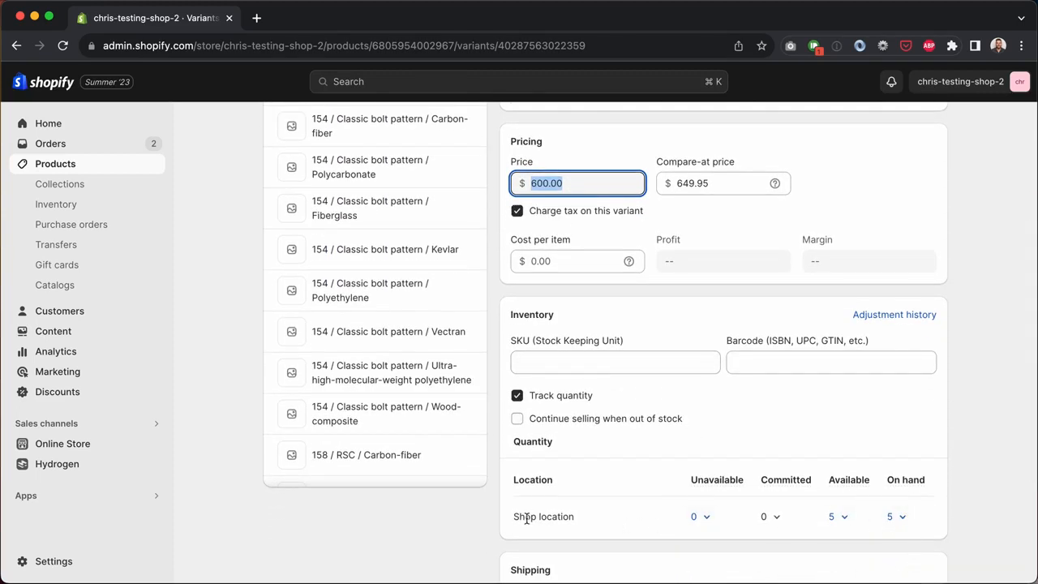
click(398, 338)
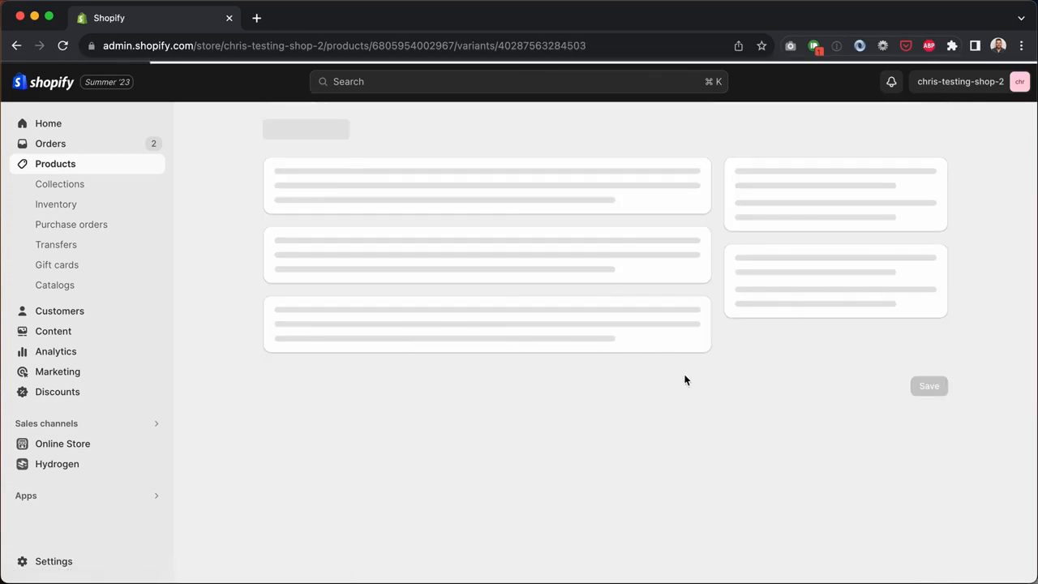
scroll(685, 381, down, 5)
scroll(684, 380, down, 1)
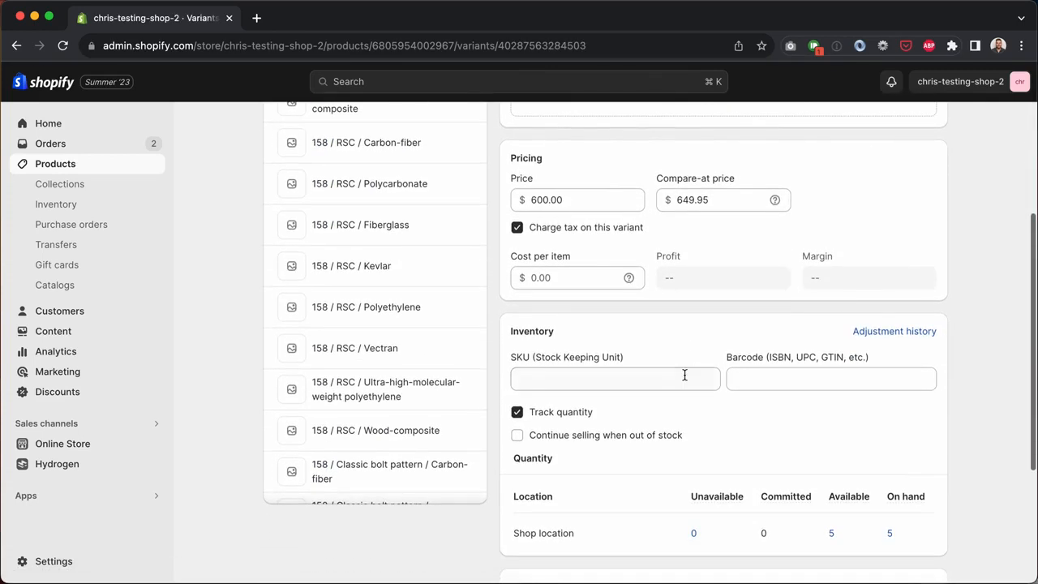
scroll(508, 288, up, 5)
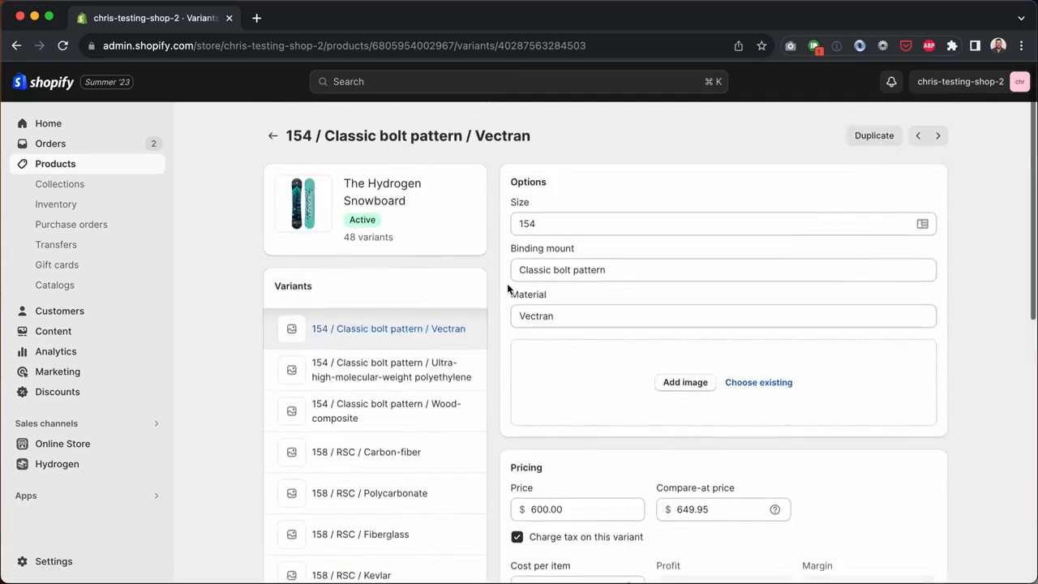
click(272, 131)
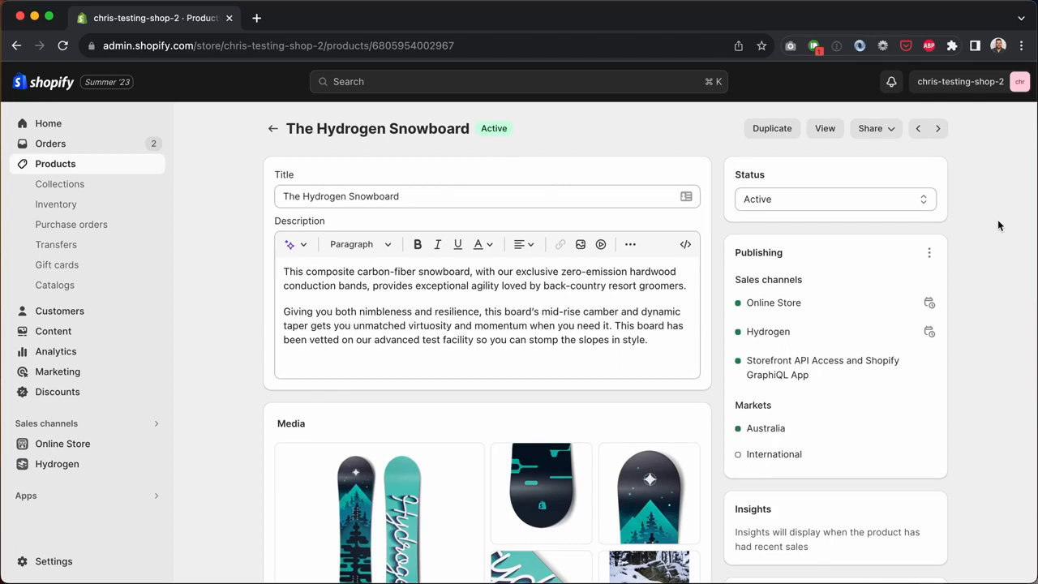
Step: Select size 160, Classic bolt pattern and Kevlar on the storefront page, then return to the admin
click(829, 131)
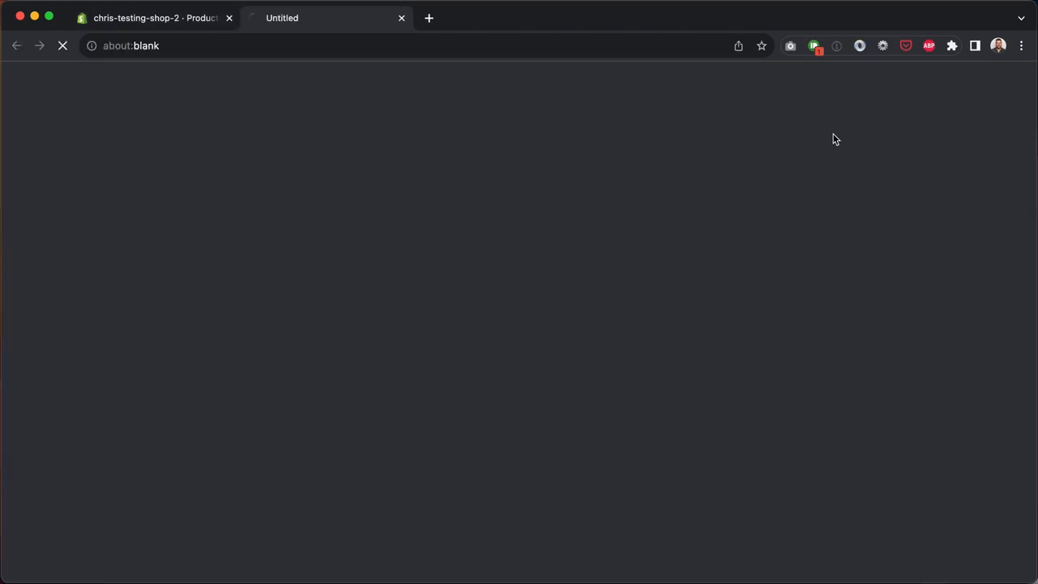
scroll(973, 316, down, 2)
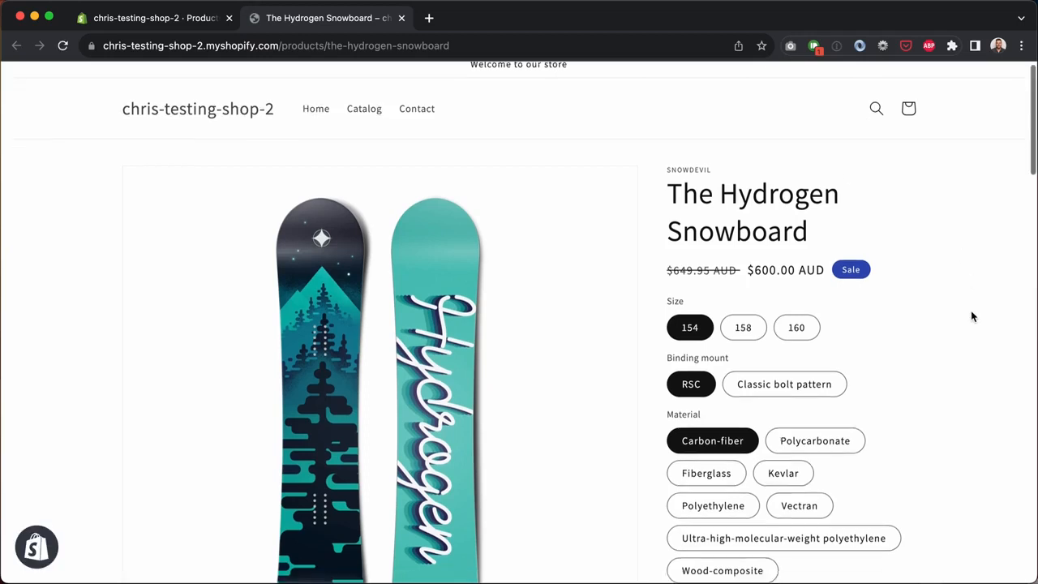
scroll(974, 316, down, 5)
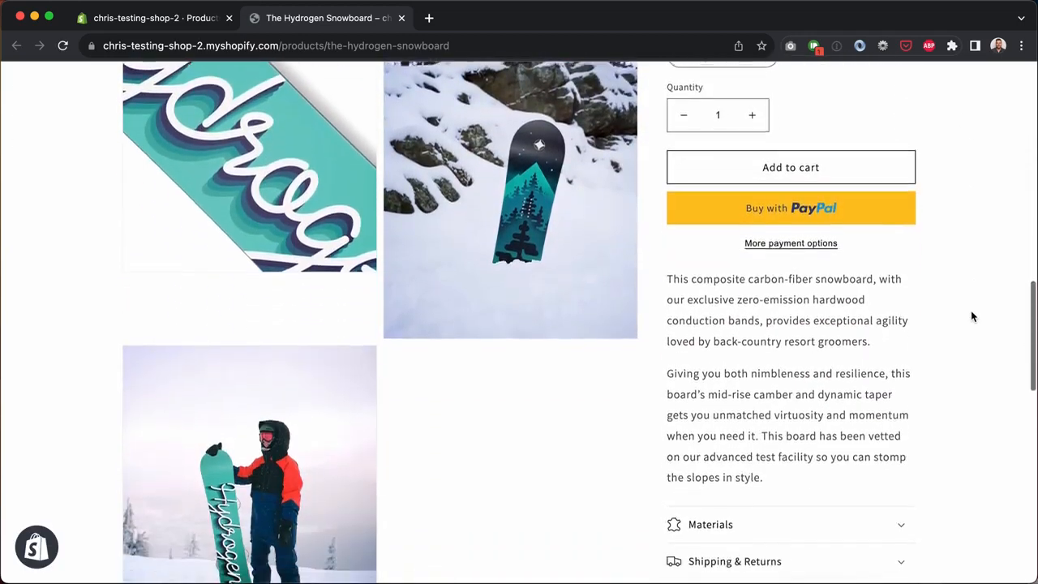
scroll(973, 316, up, 2)
scroll(973, 316, up, 10)
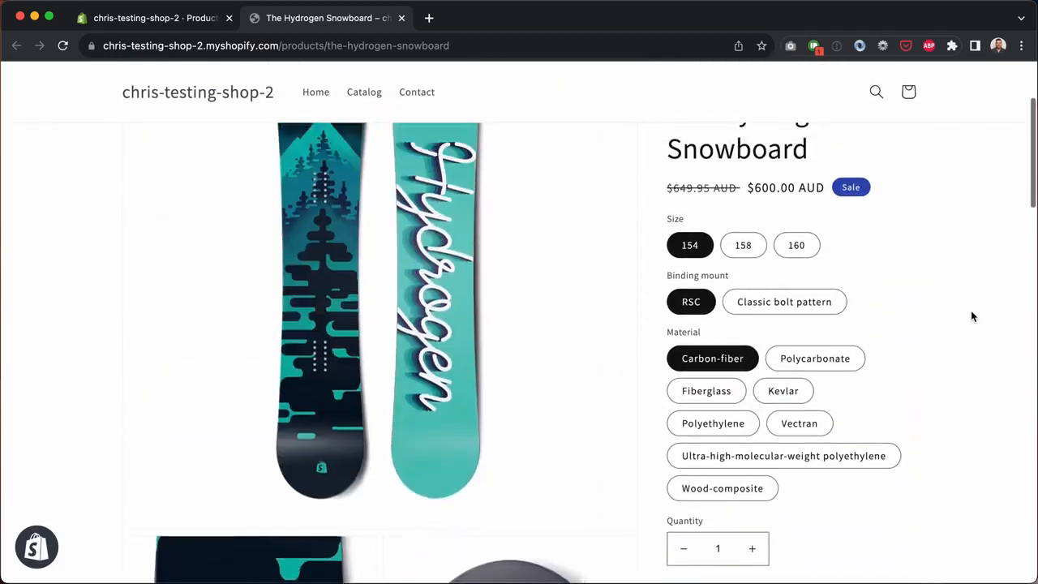
click(745, 339)
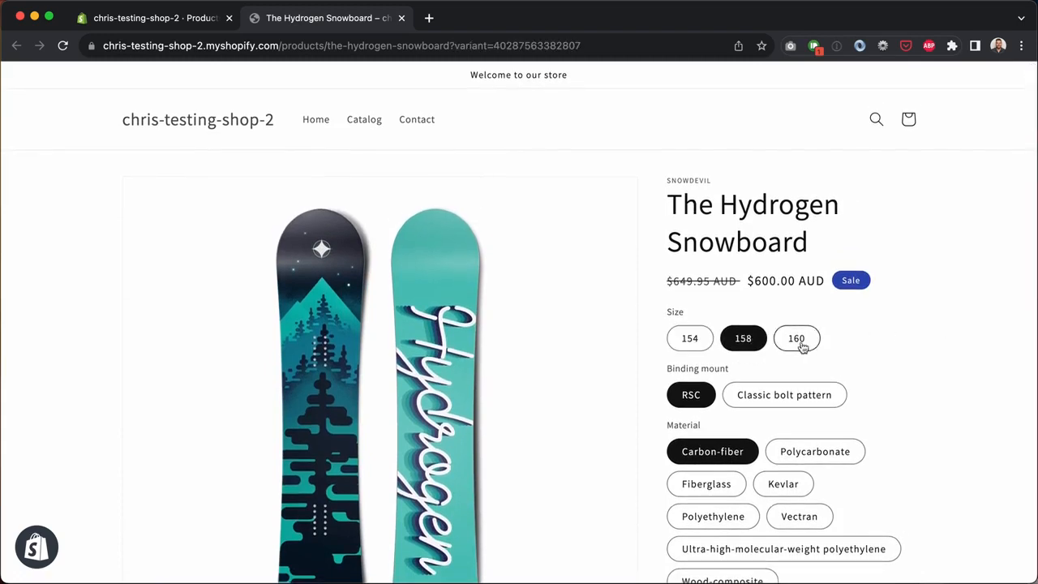
click(797, 339)
click(800, 394)
click(792, 484)
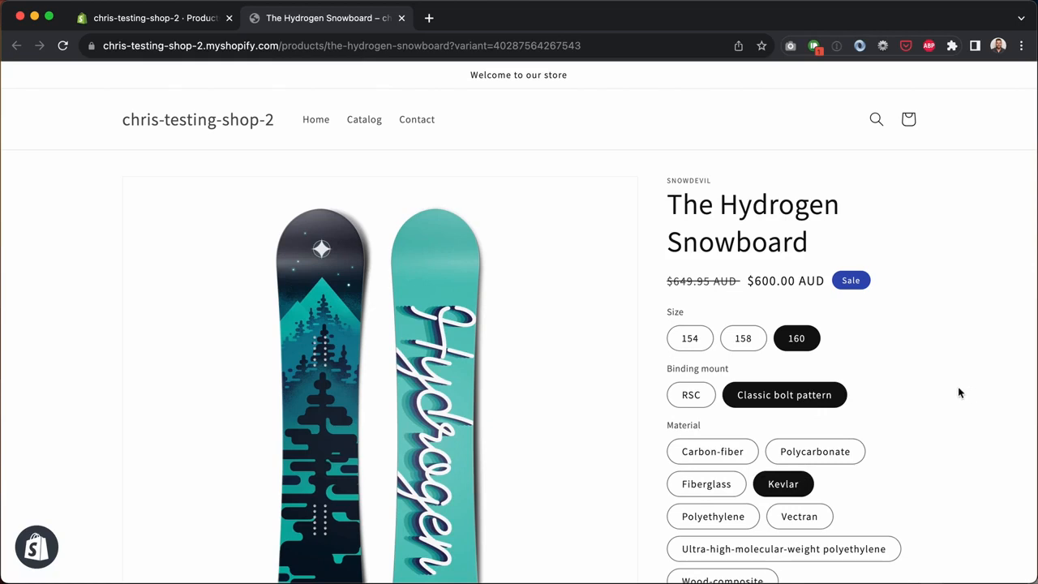
scroll(648, 157, down, 3)
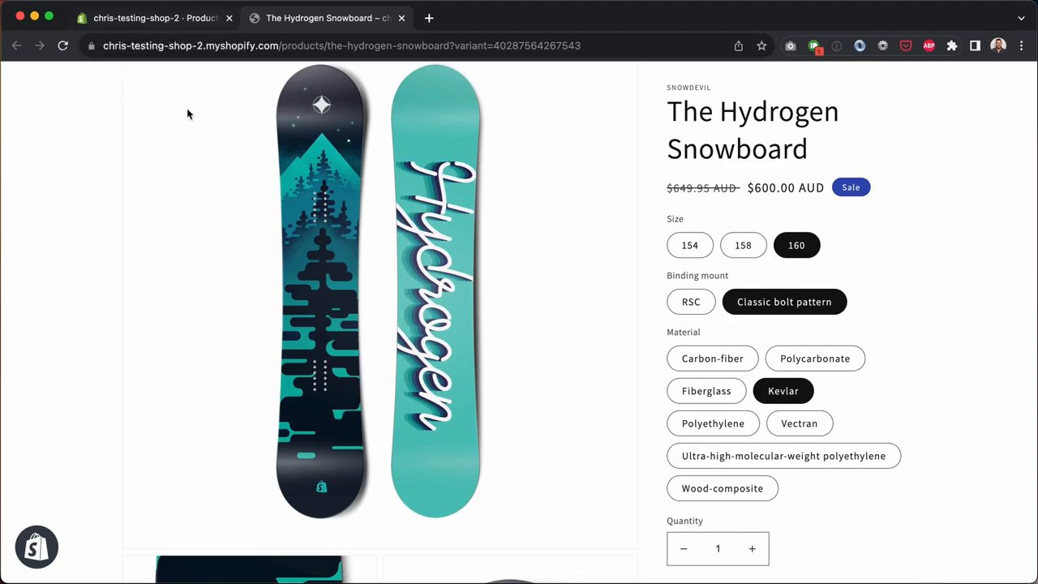
click(177, 21)
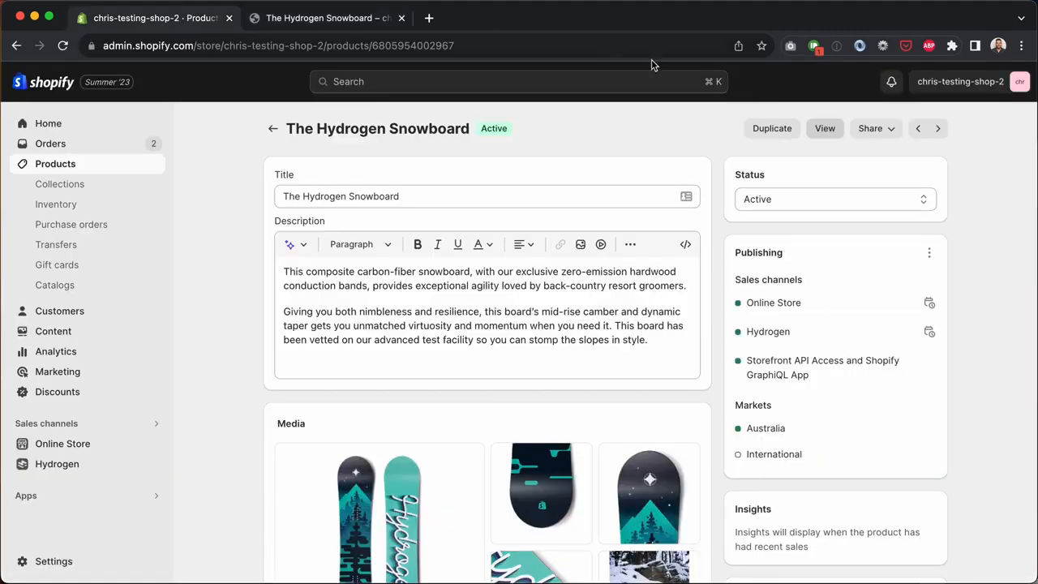
click(829, 131)
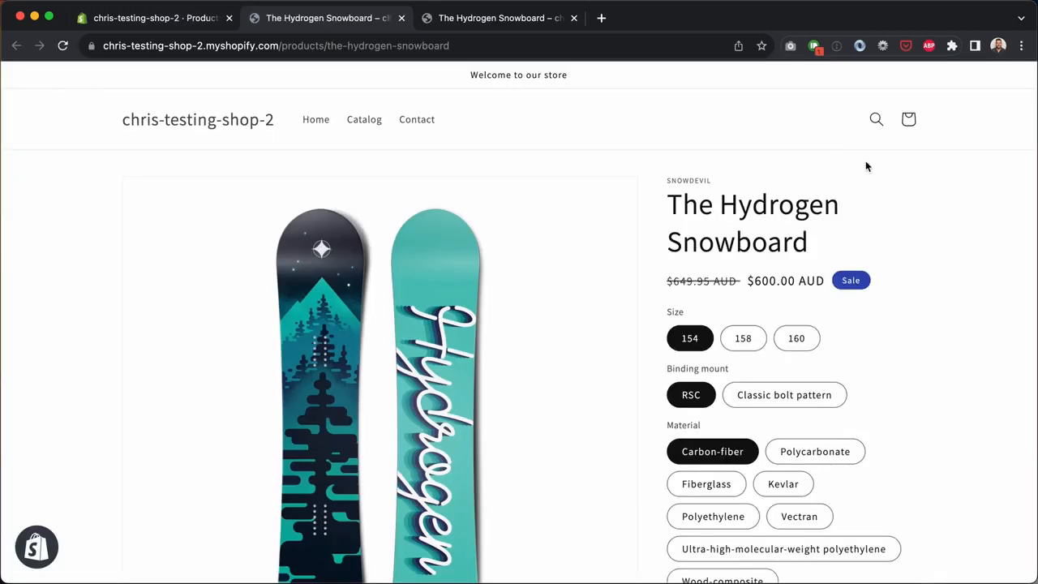
scroll(948, 275, down, 3)
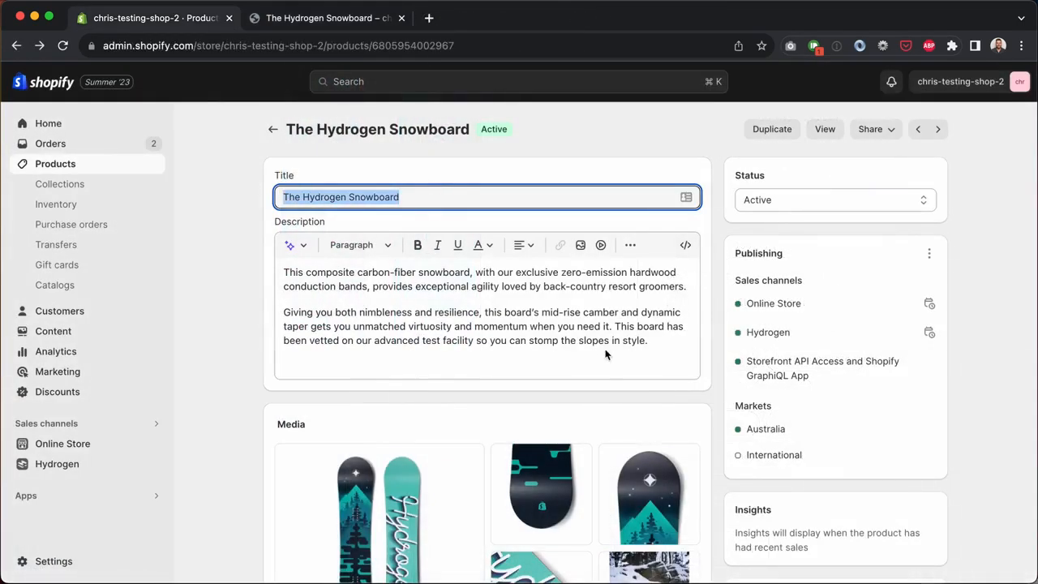
click(650, 341)
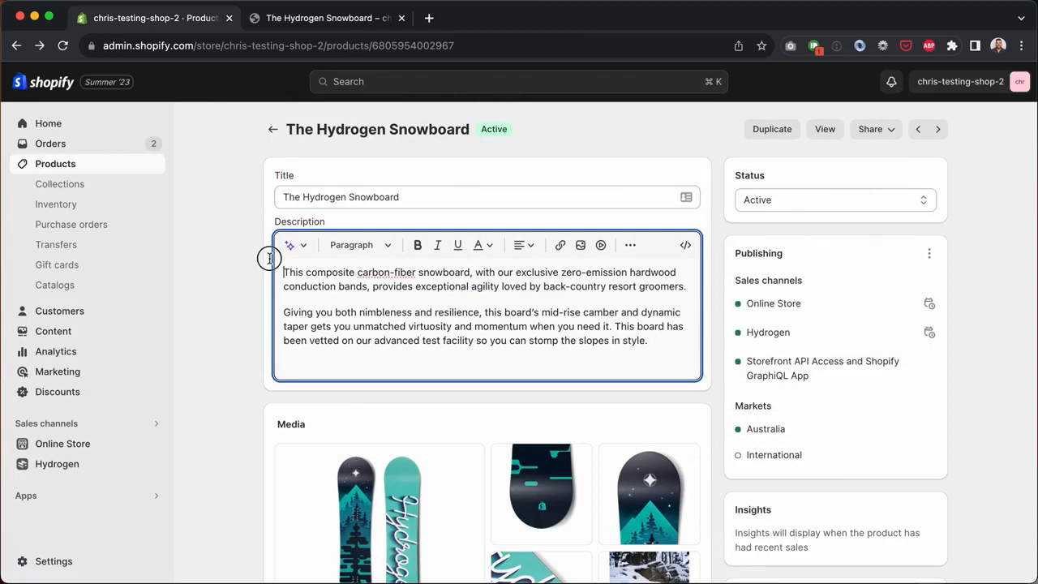
scroll(330, 341, down, 5)
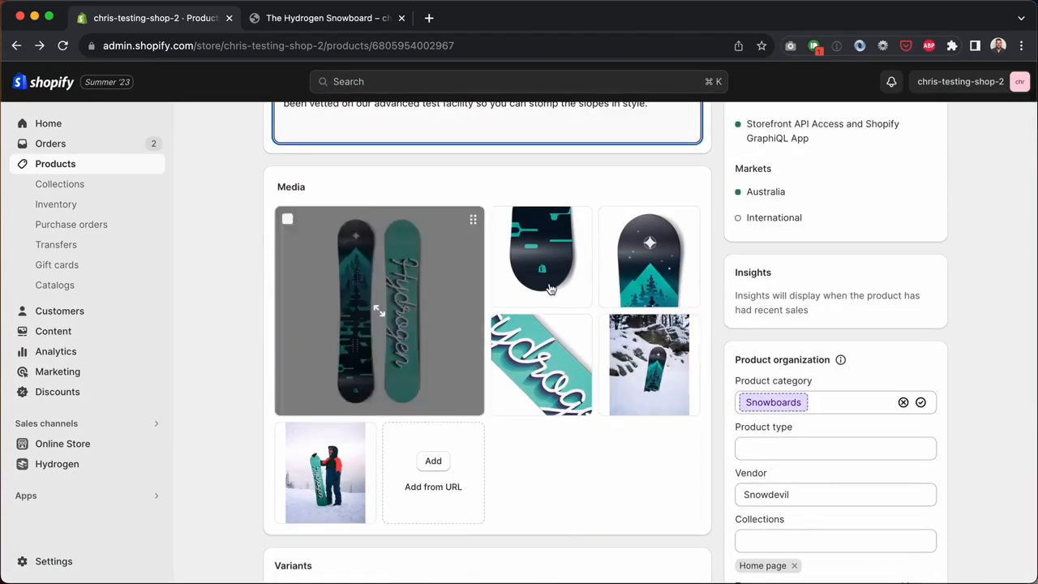
scroll(600, 372, down, 7)
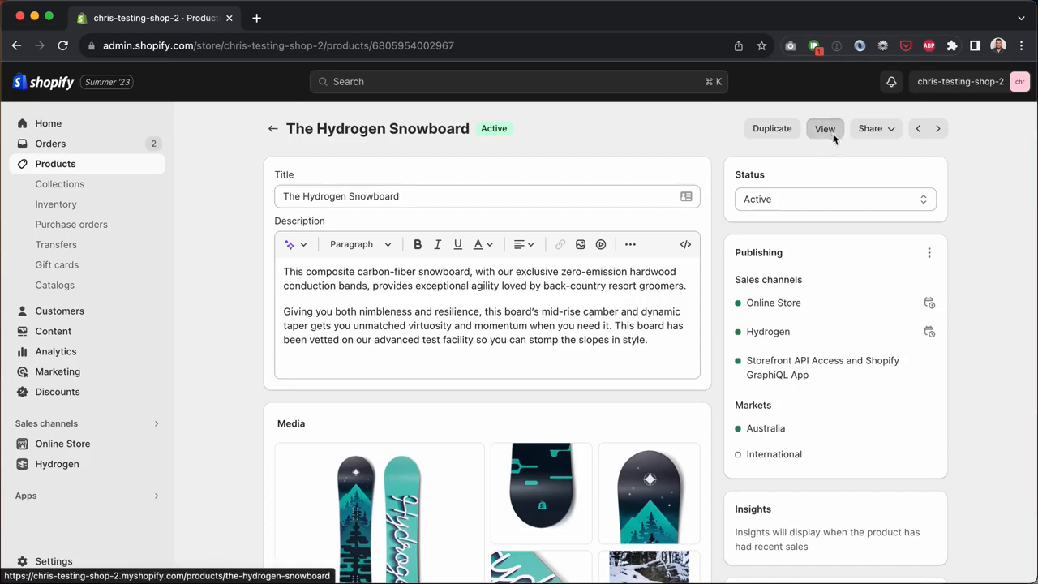
Step: Browse The Hydrogen Snowboard's storefront page and switch the size from 158 to 160
click(831, 132)
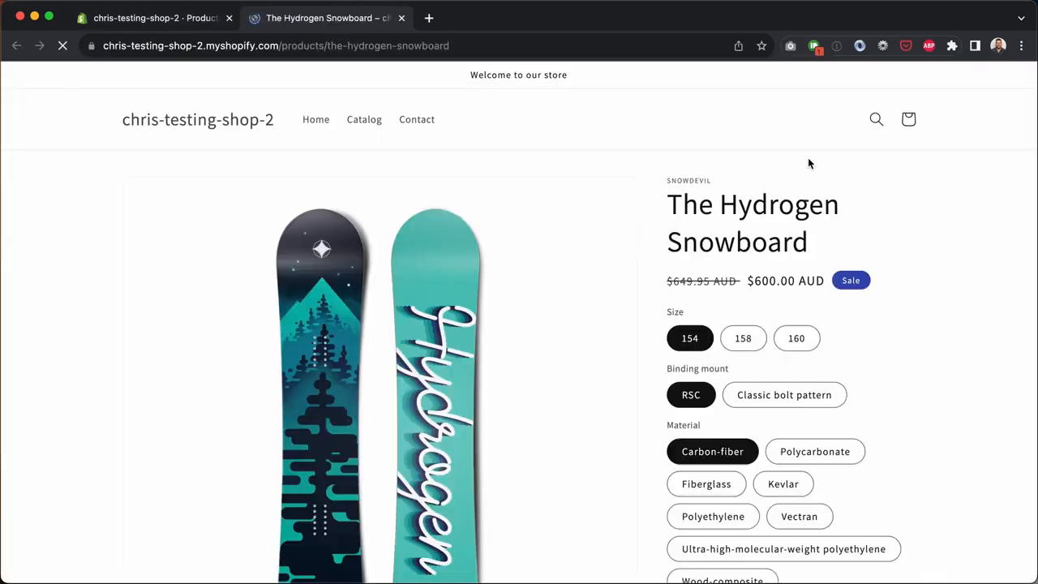
scroll(972, 317, down, 2)
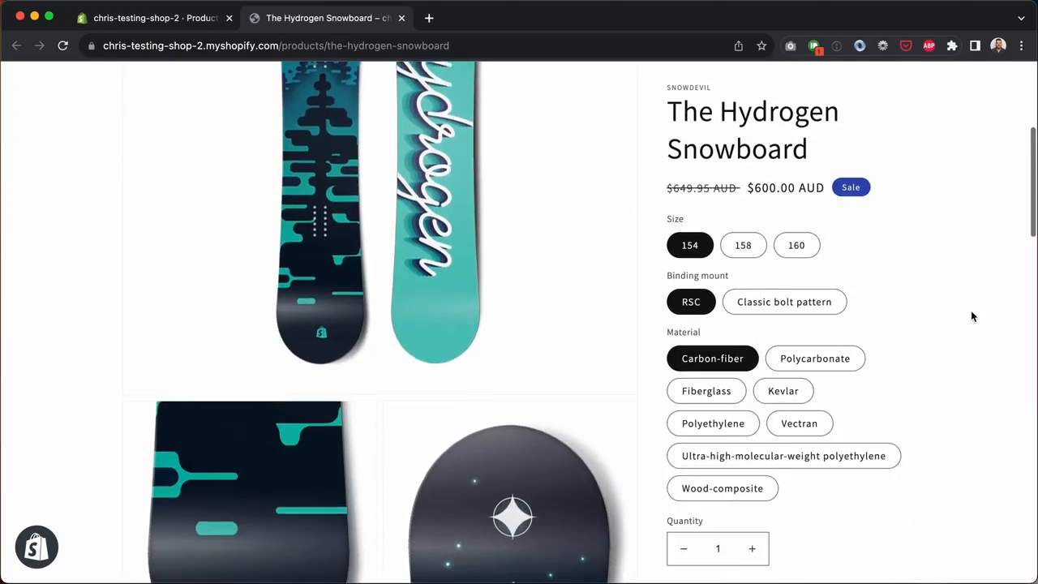
scroll(972, 317, down, 5)
scroll(973, 316, up, 3)
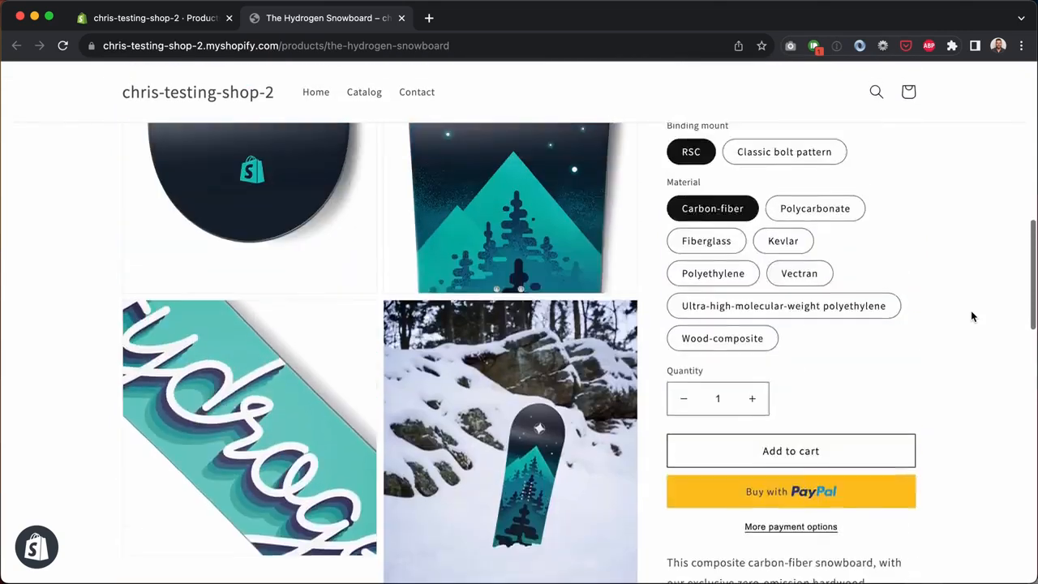
scroll(973, 317, up, 10)
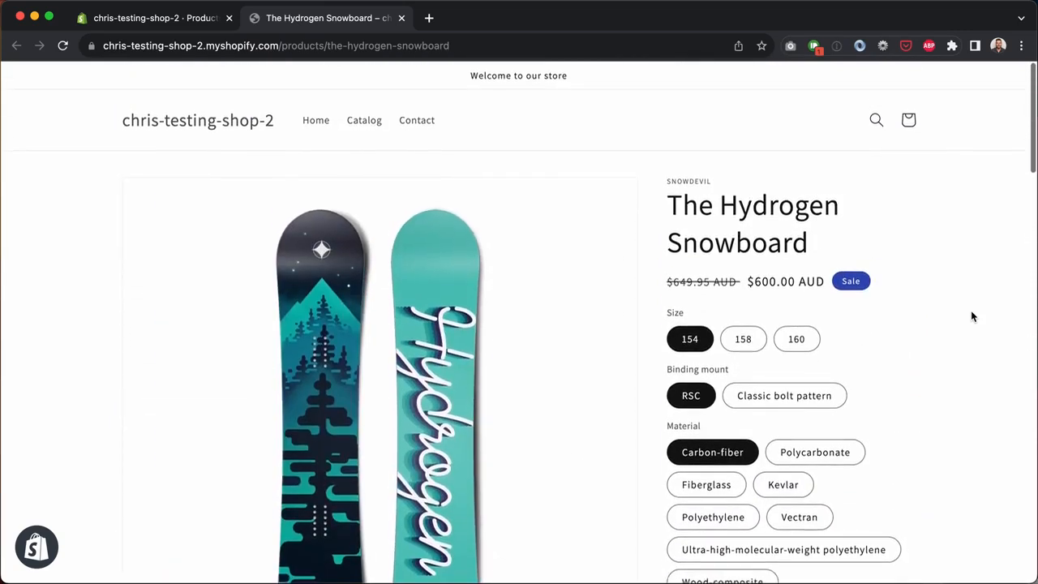
click(755, 340)
click(803, 342)
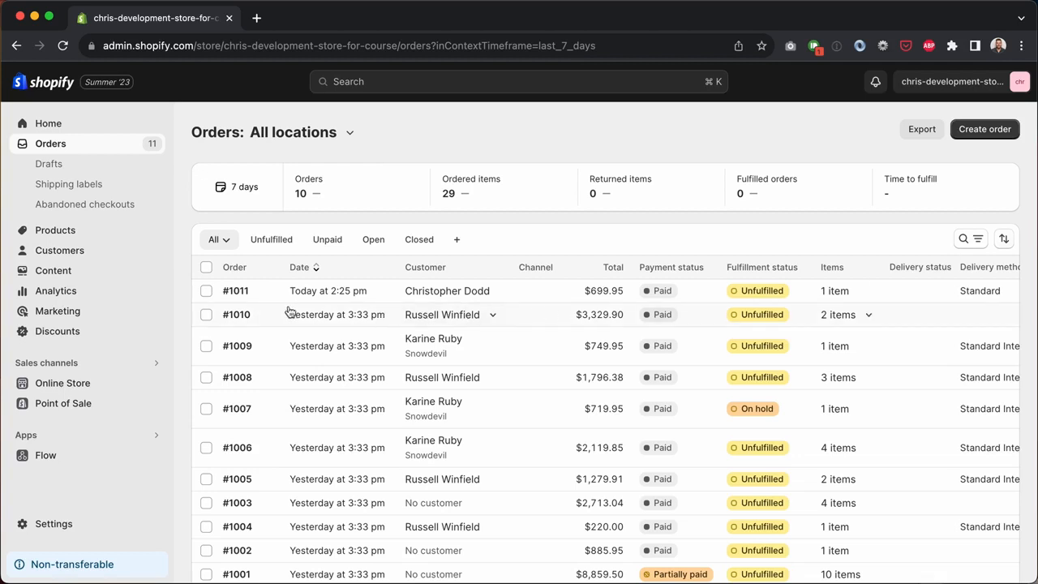
Step: Open a customer's detail page from the Customers list
click(91, 253)
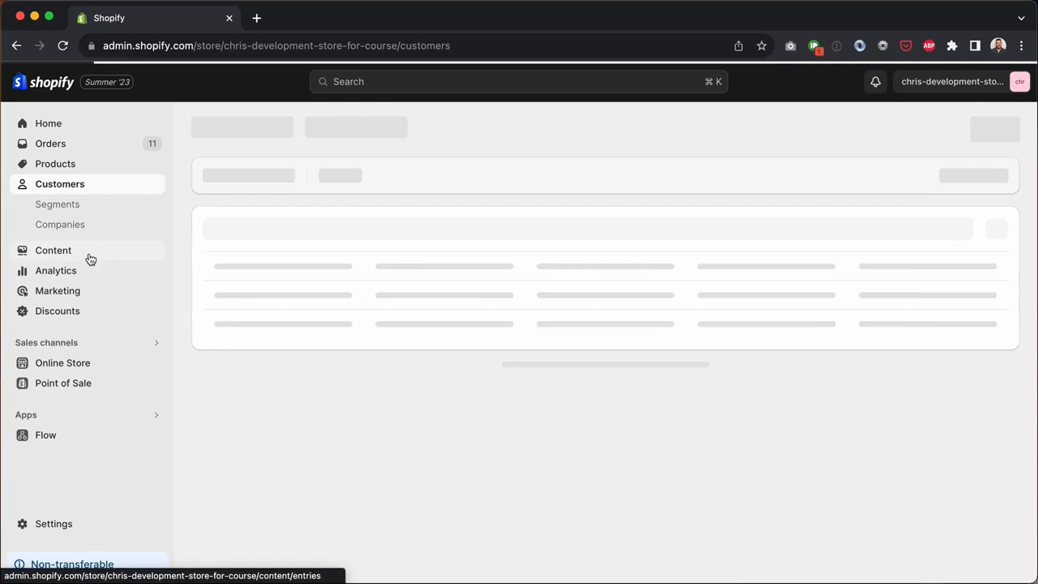
click(281, 306)
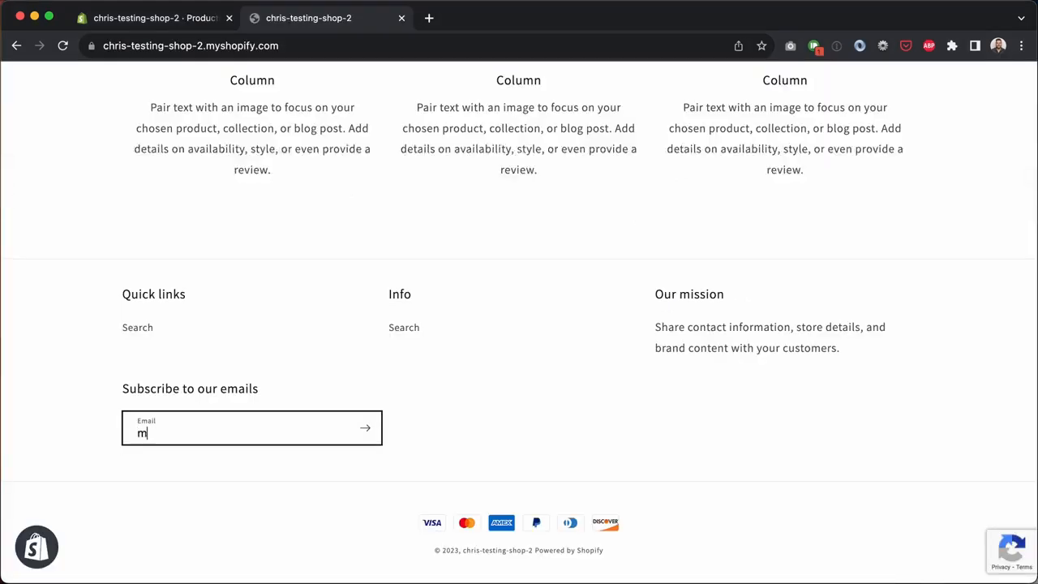
Step: Subscribe a customer's email via the storefront footer, confirm the new customer in admin, then view Orders
key(Return)
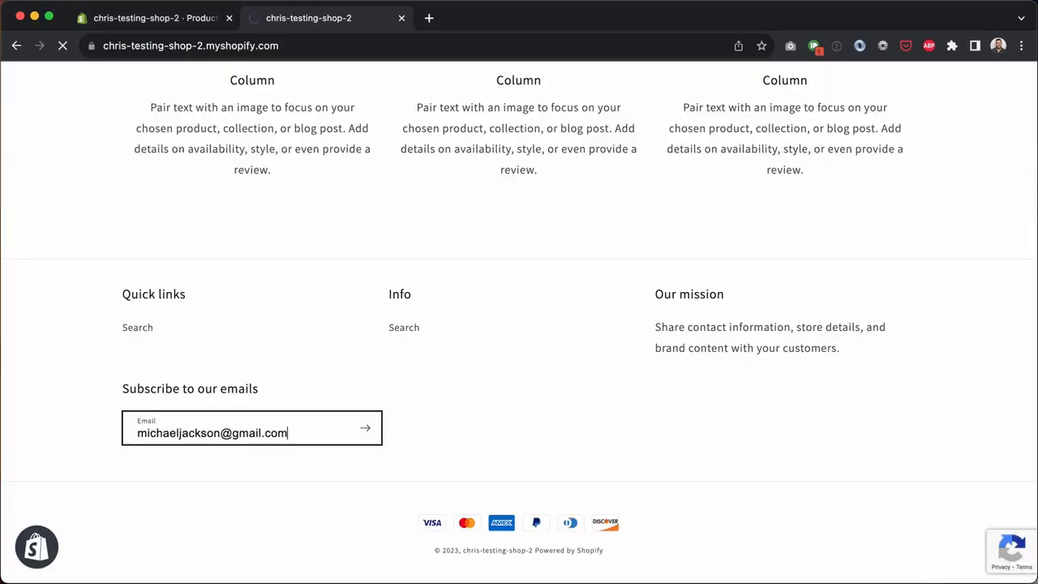
click(178, 18)
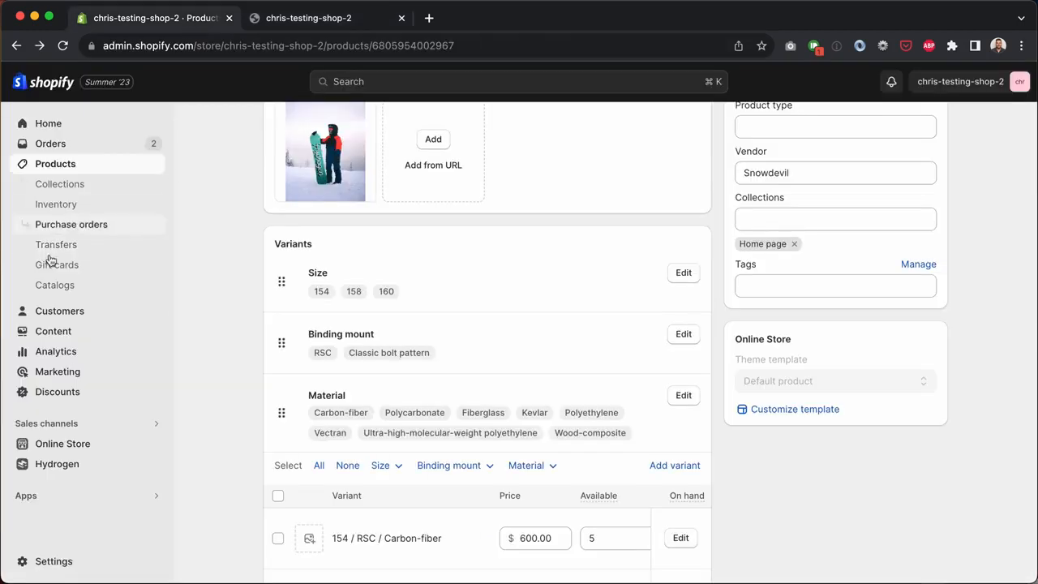
click(57, 311)
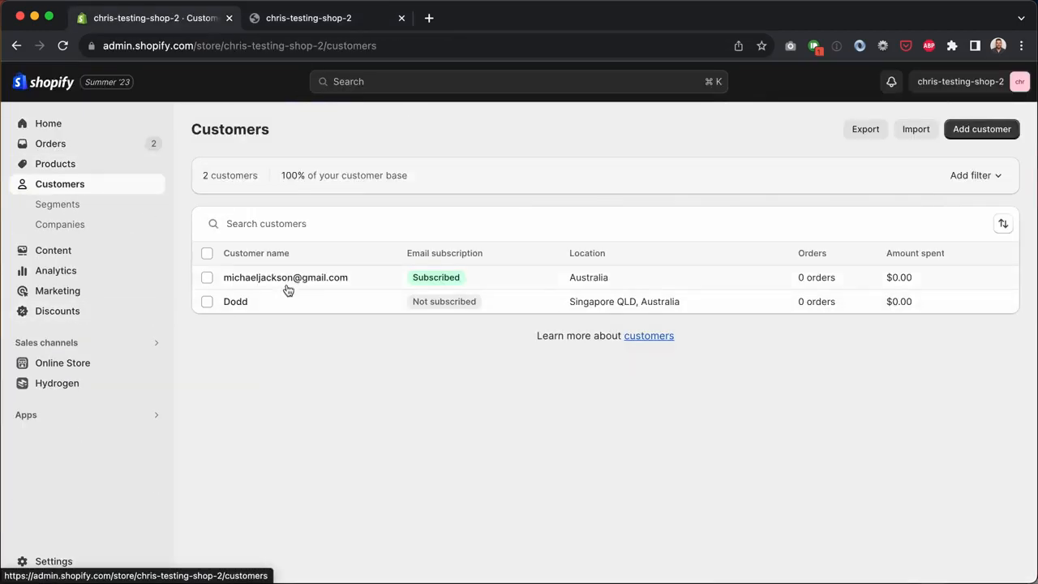
click(288, 284)
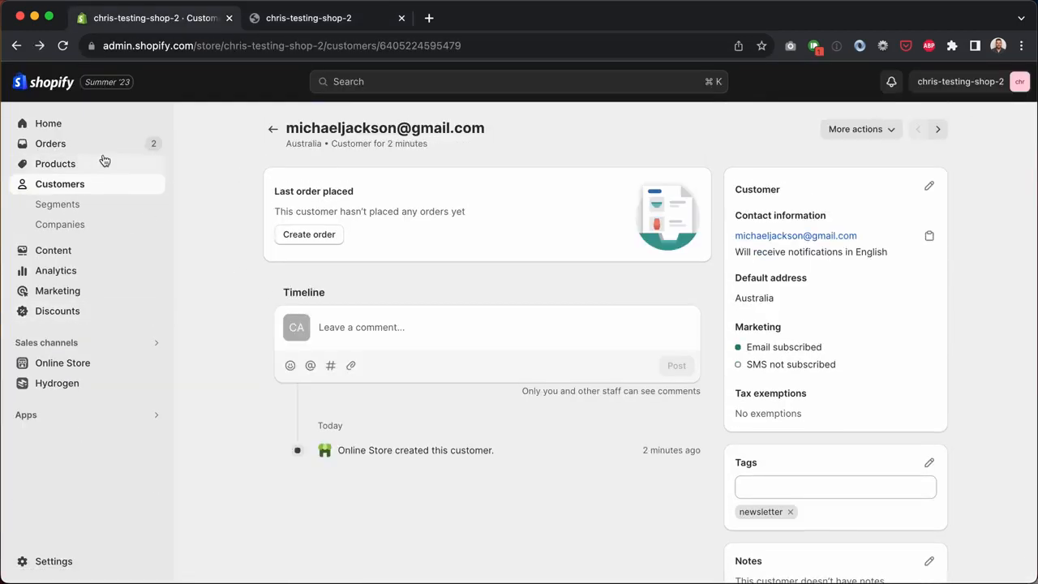
click(89, 146)
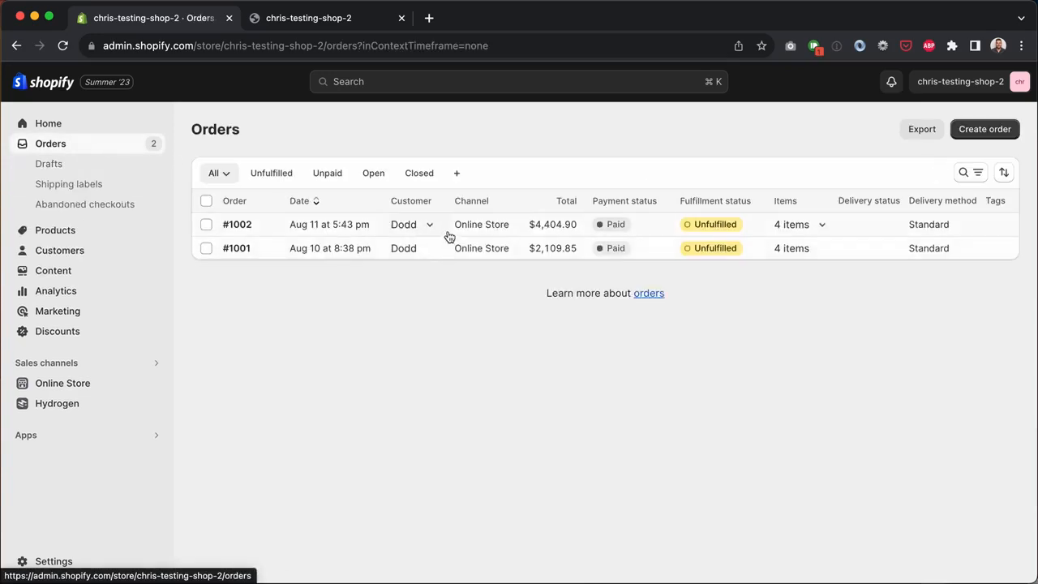
Step: Open order #1002 and begin fulfilling its four unfulfilled items
click(448, 232)
click(271, 230)
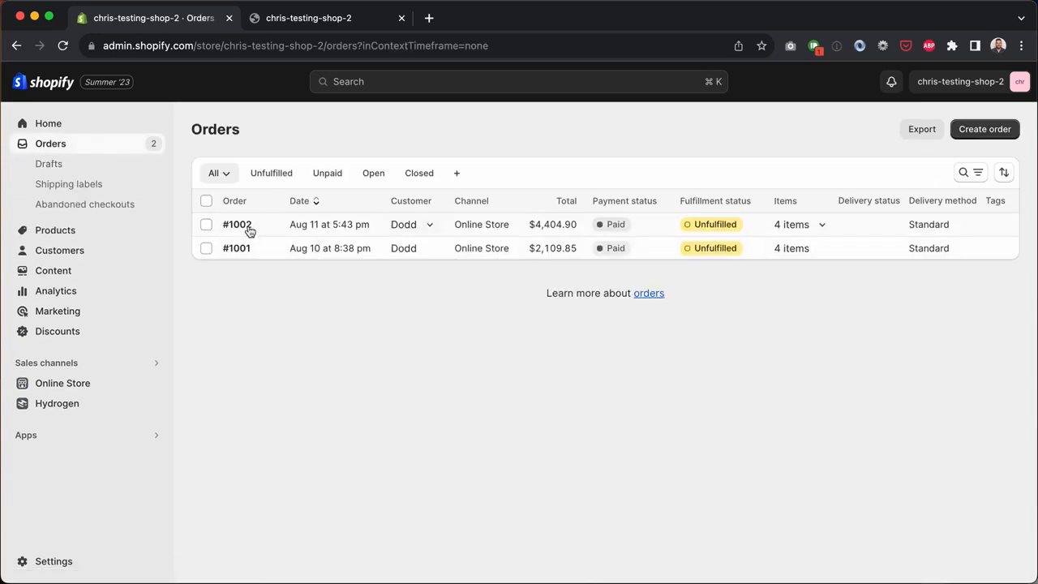
click(249, 232)
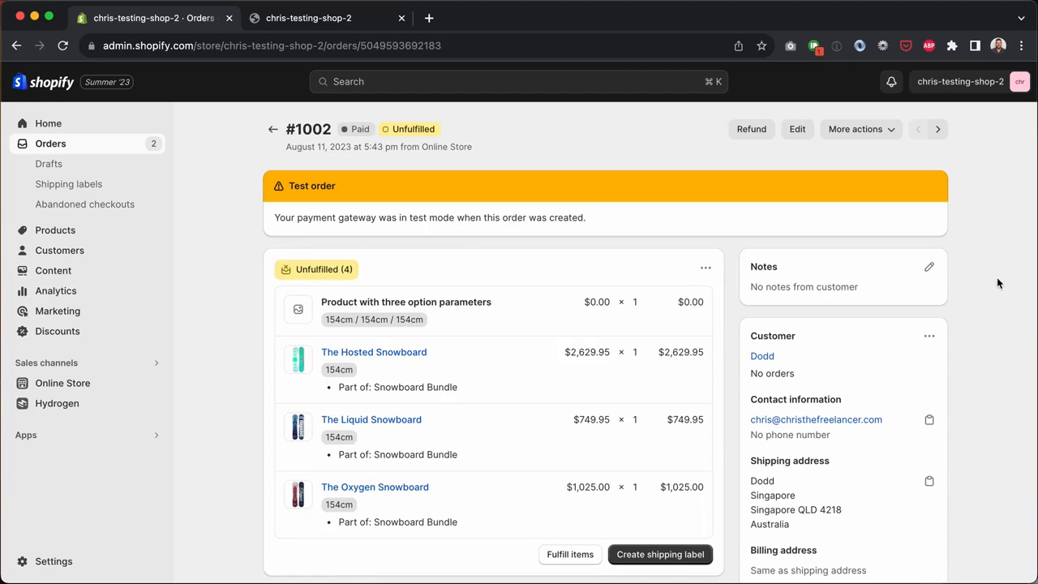
scroll(989, 297, down, 3)
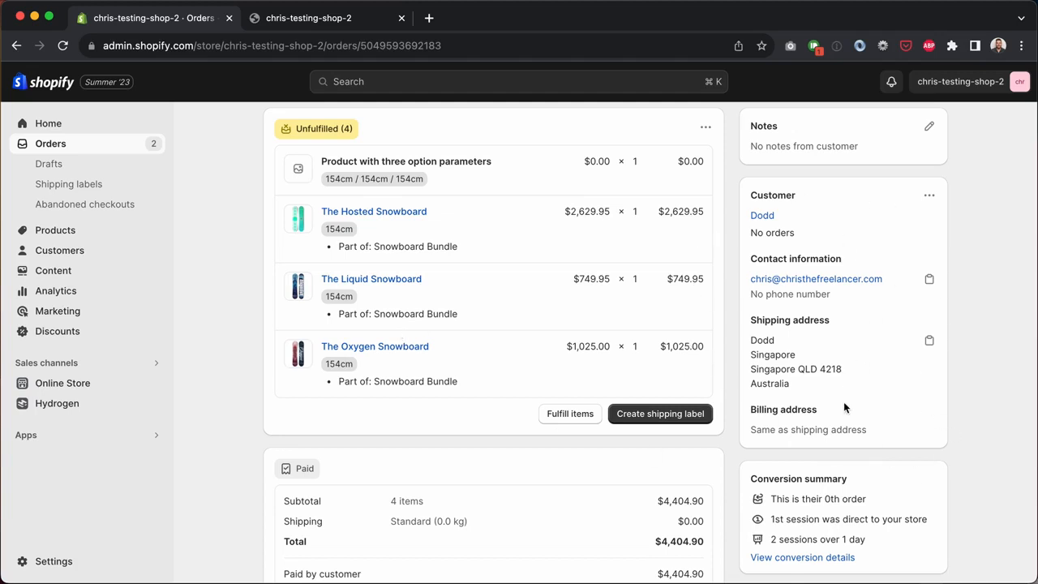
click(565, 421)
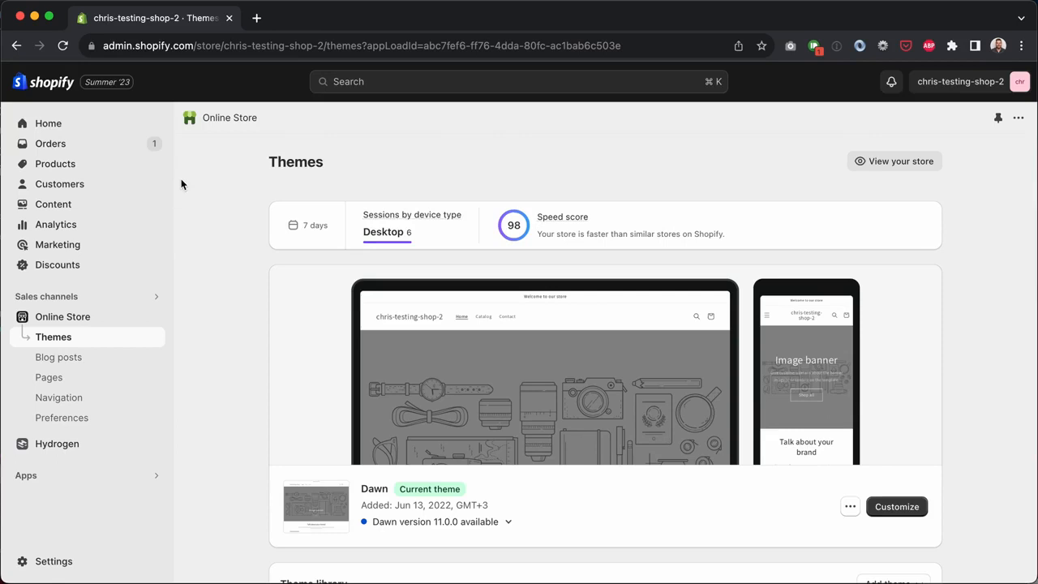
Step: Open The Hydrogen Snowboard from the products list and view it on the live storefront
click(65, 169)
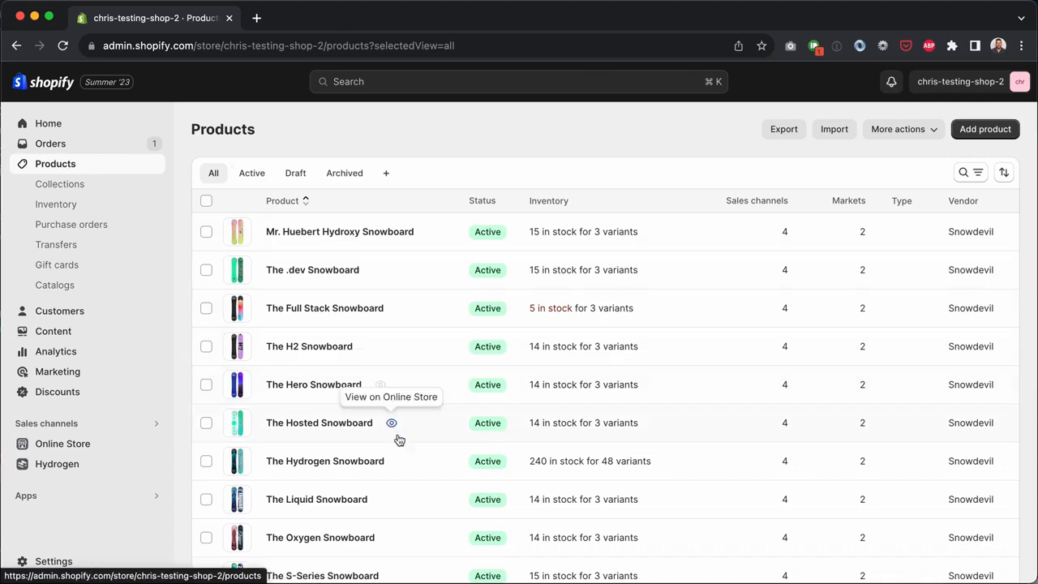
click(364, 460)
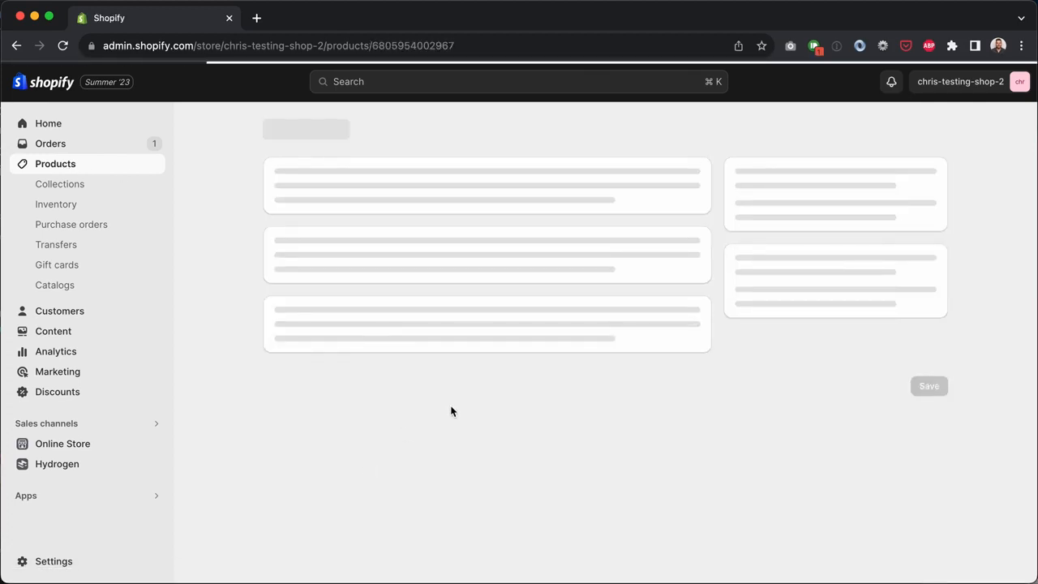
scroll(452, 412, down, 15)
scroll(450, 410, up, 15)
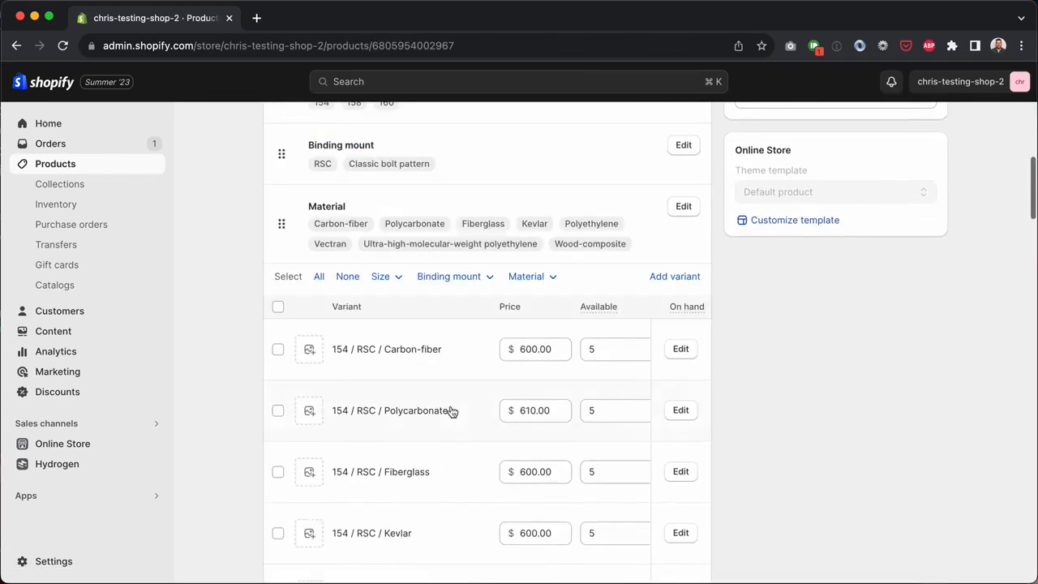
click(823, 127)
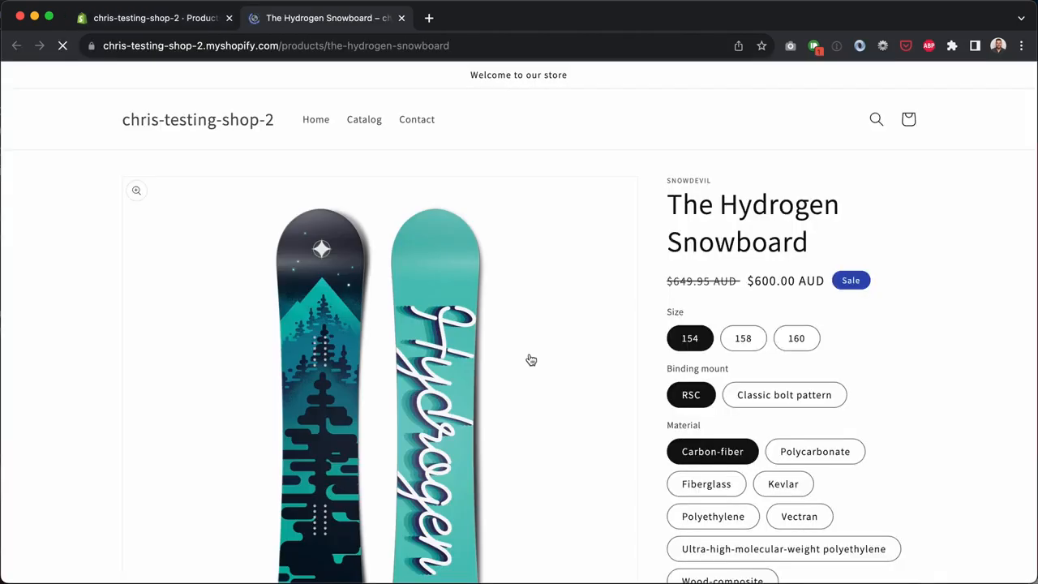
Step: Add the size 160, Classic bolt pattern snowboard to the cart, check out, and reopen order #1002
click(795, 339)
click(786, 395)
scroll(787, 401, down, 2)
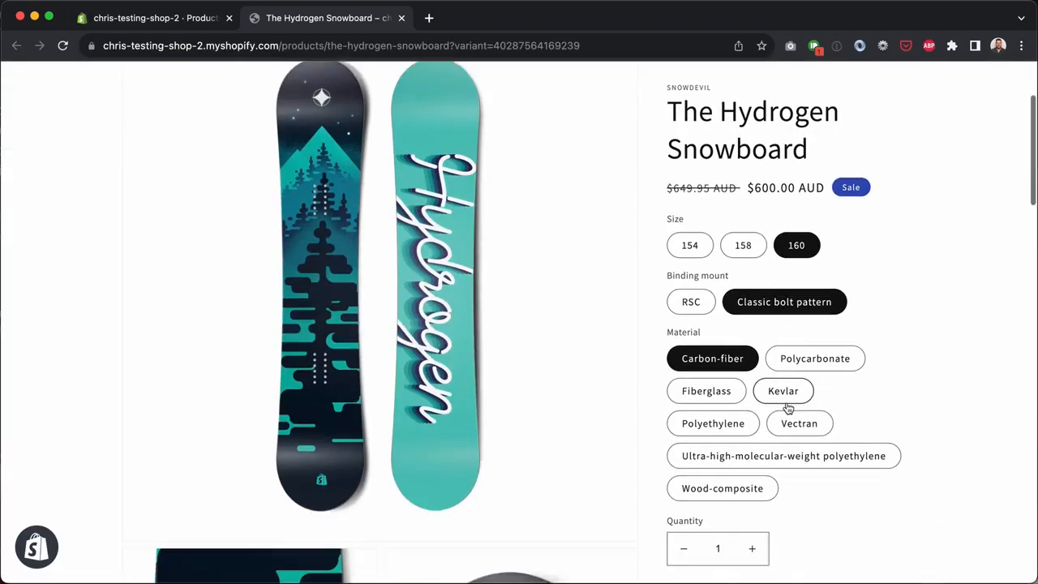
scroll(757, 557, down, 4)
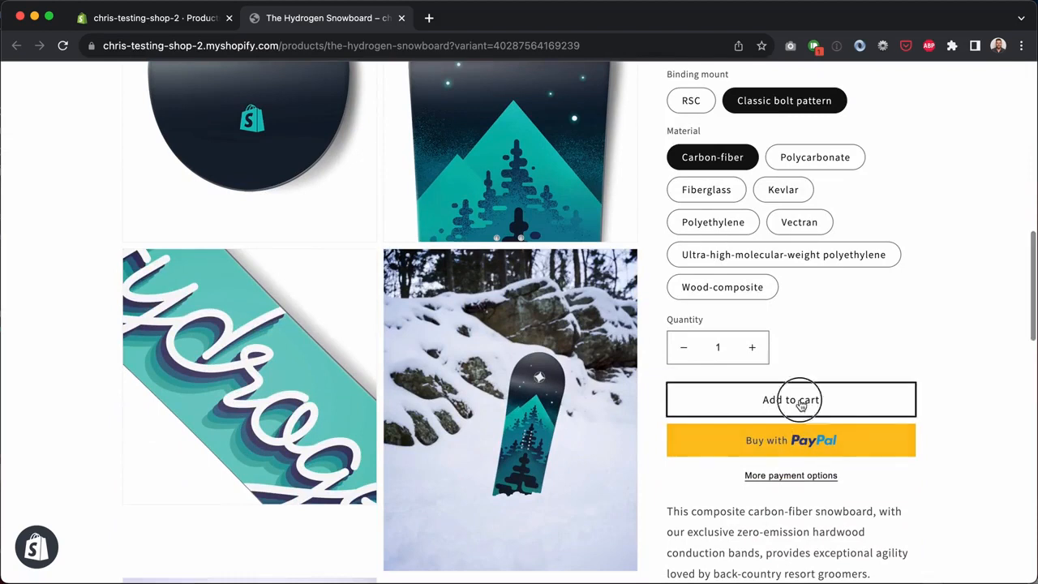
click(798, 400)
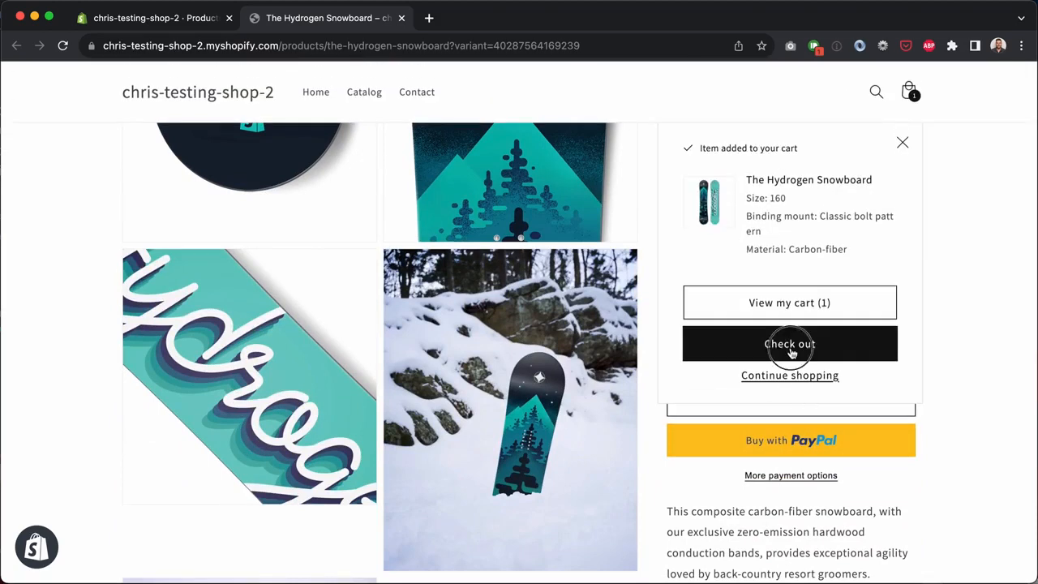
click(791, 349)
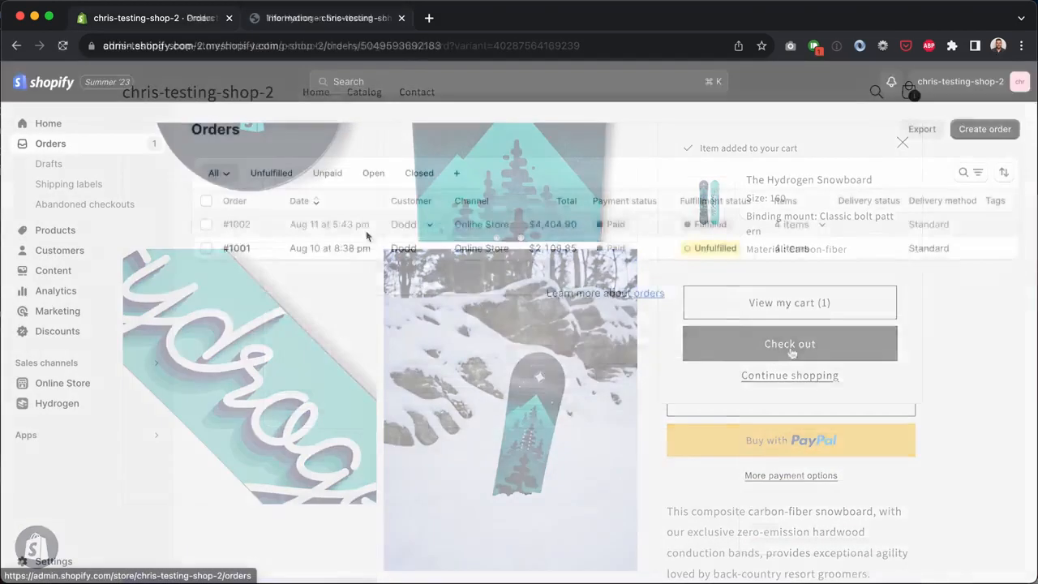
click(366, 231)
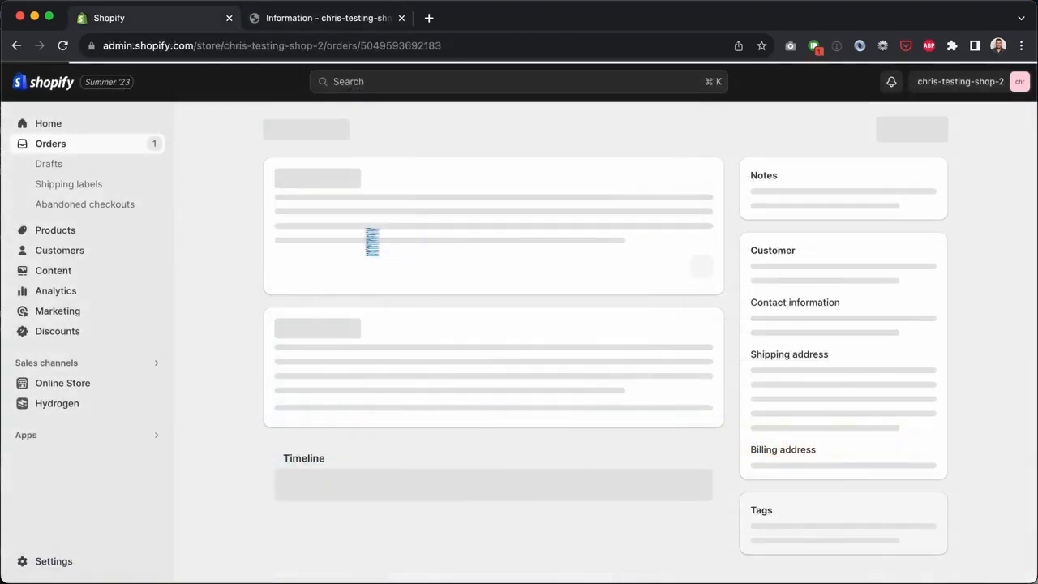
scroll(739, 261, down, 3)
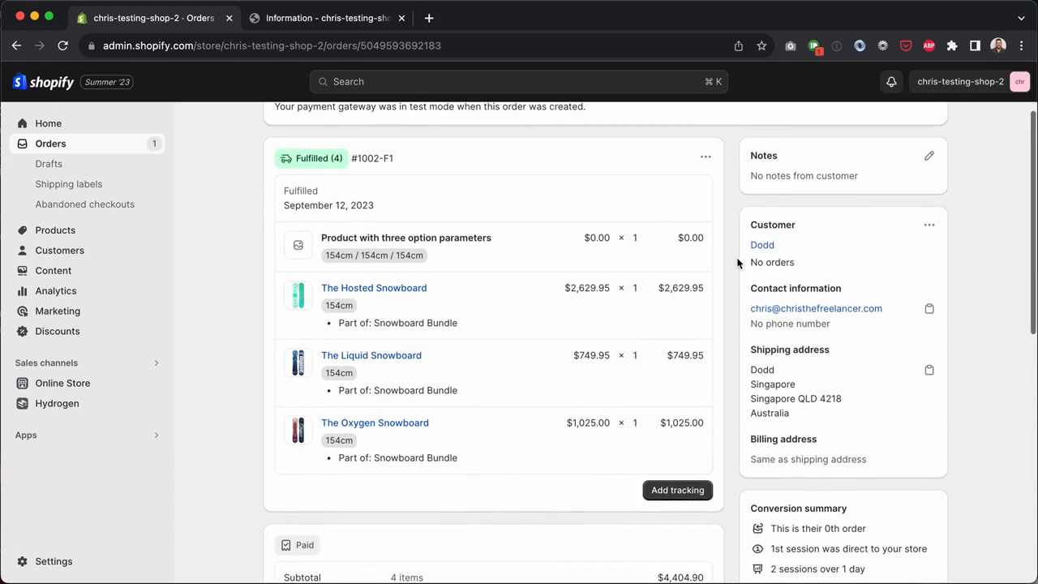